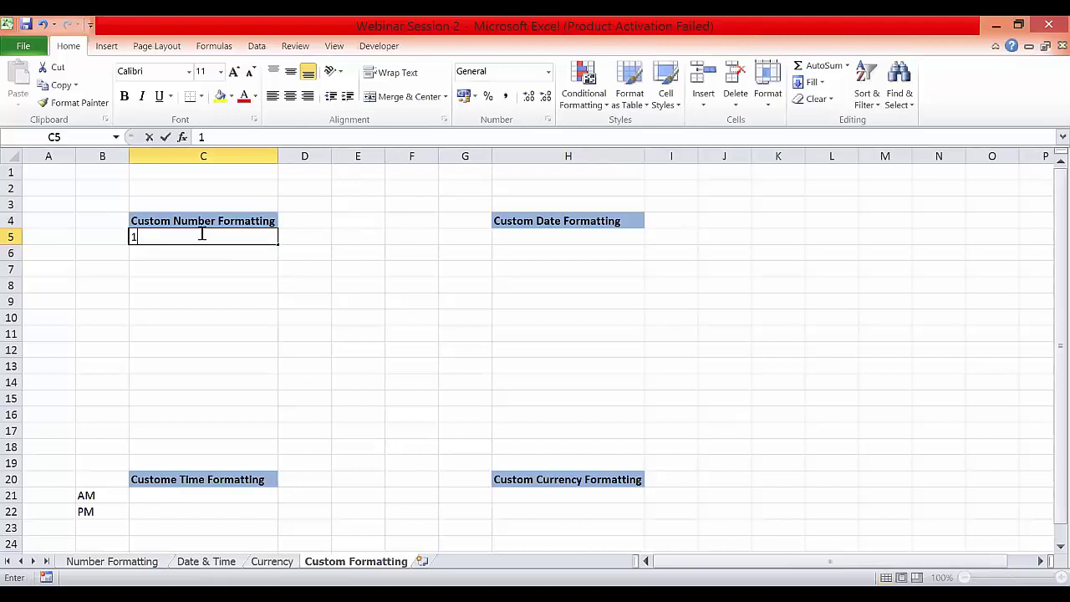
Enter 1234 in C5 and list Red, $ and () in cells B5 to B7.
key(Return)
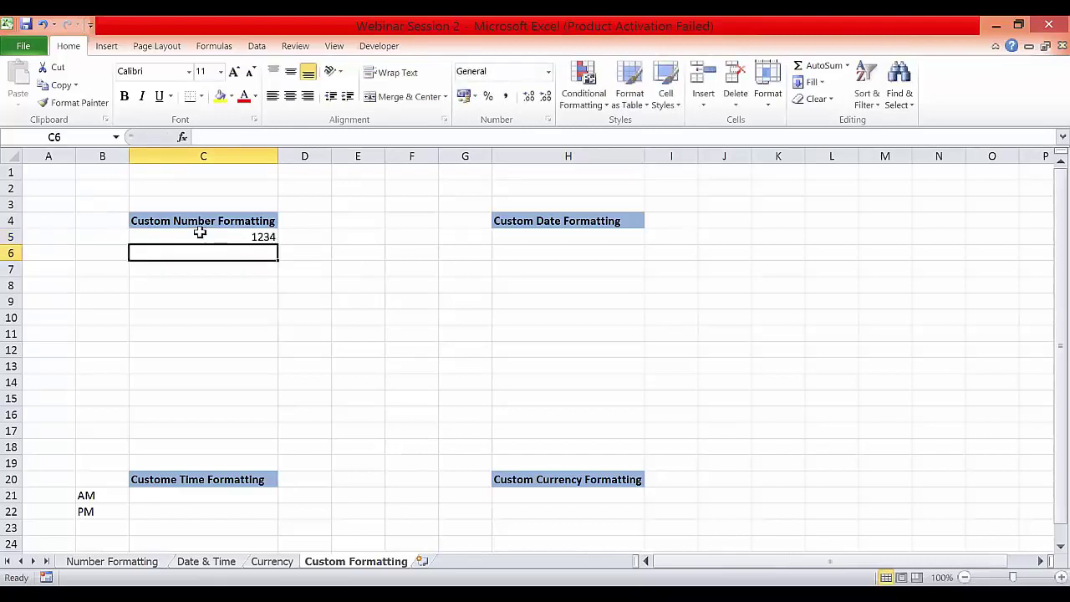
click(107, 237)
text(Re)
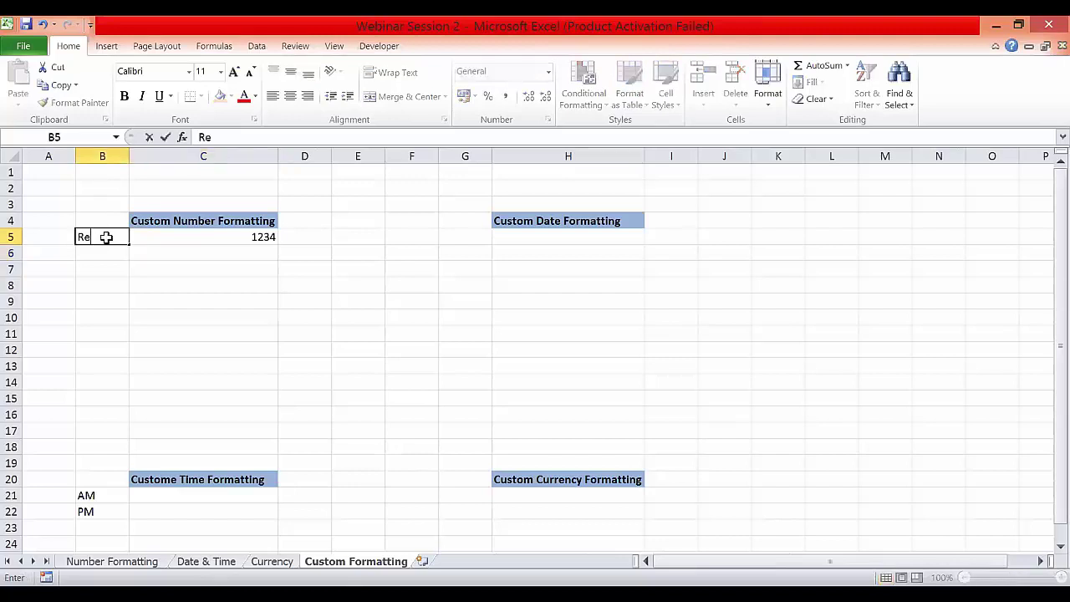
text(d)
key(Return)
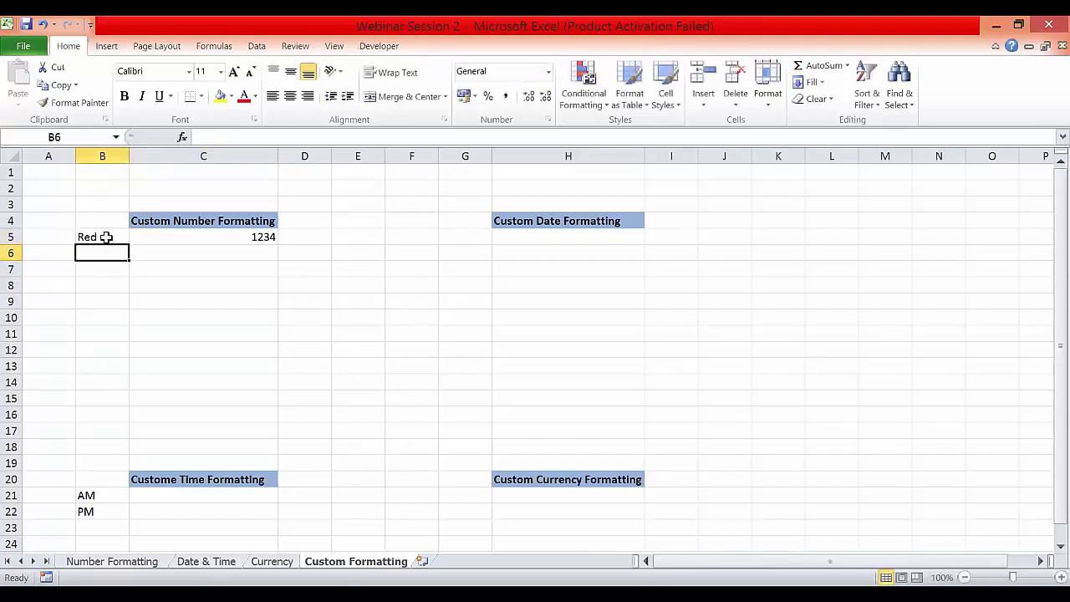
text($)
key(Return)
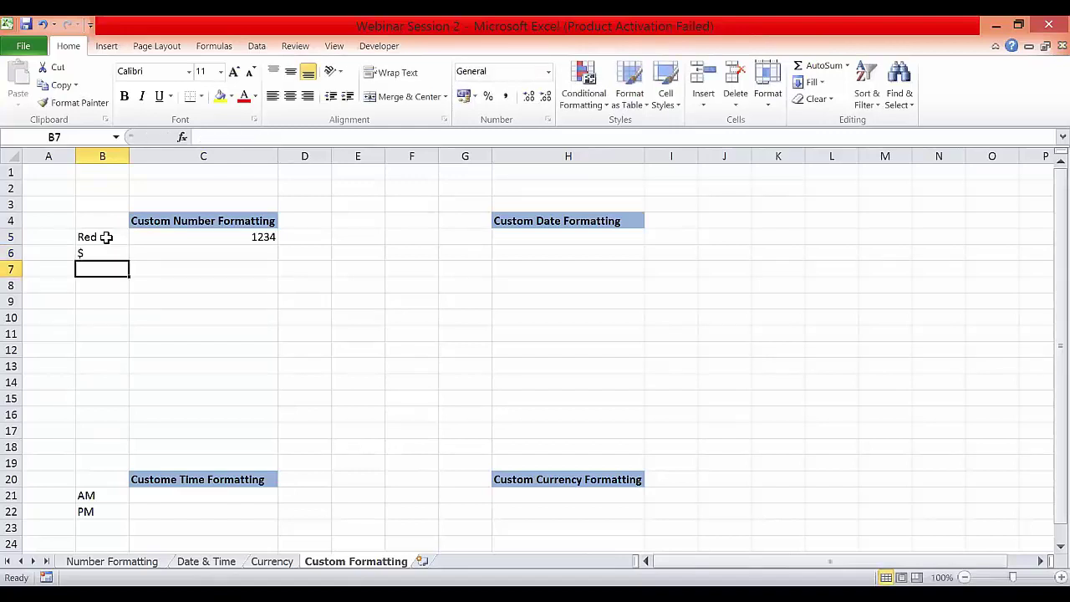
text(())
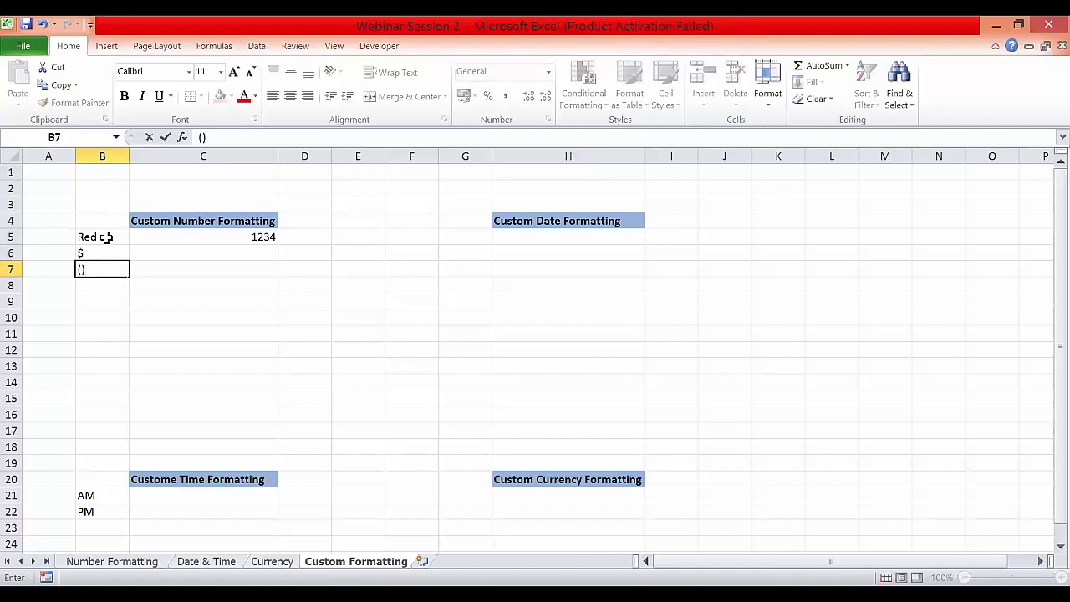
key(Return)
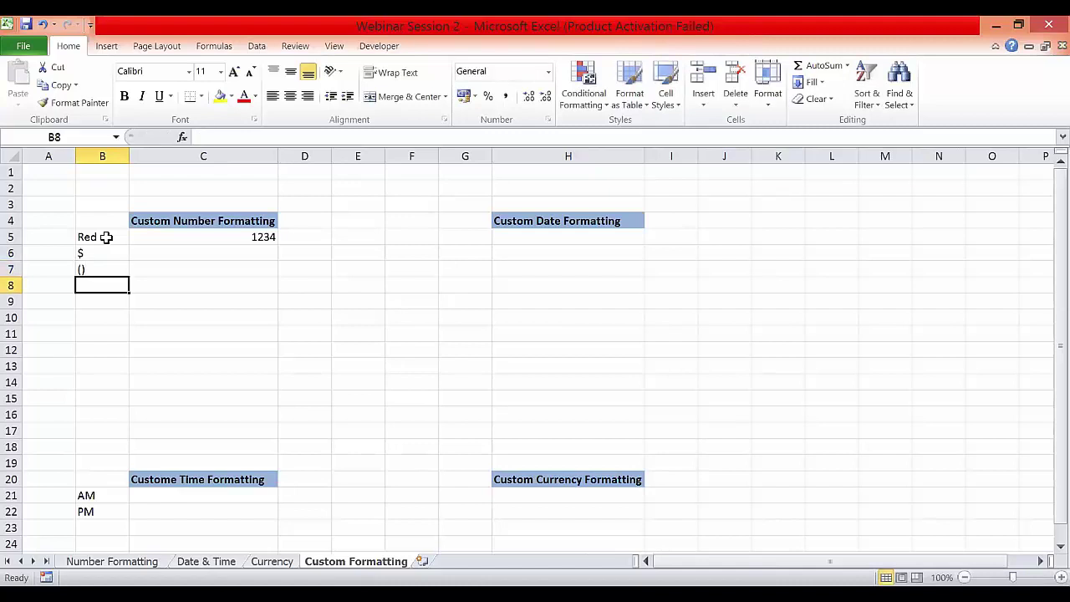
Color the number in C5 red and apply the $ English (U.S.) accounting format to it.
click(196, 234)
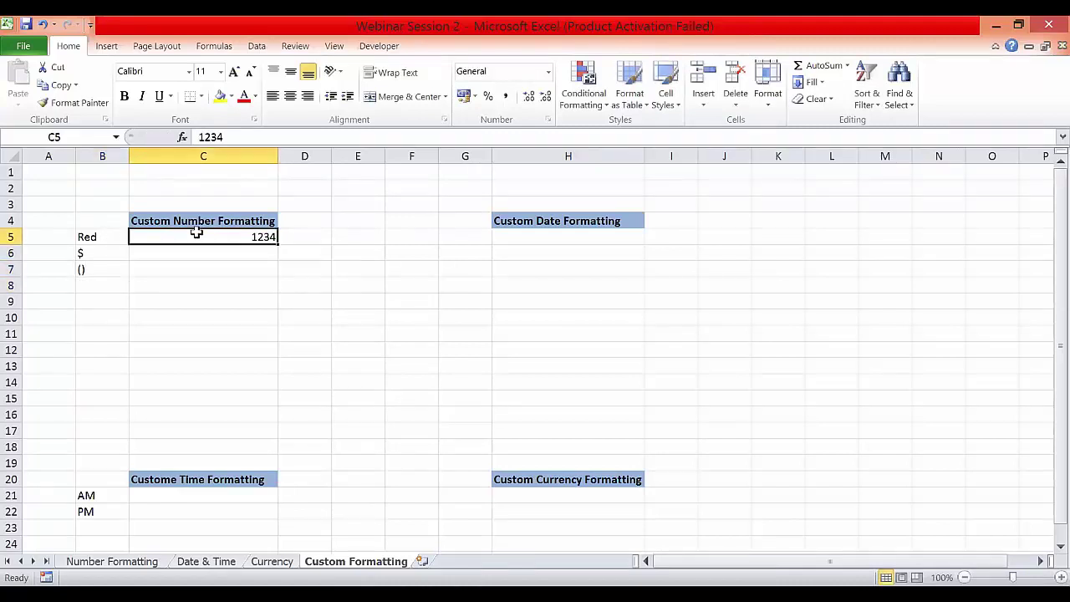
click(245, 98)
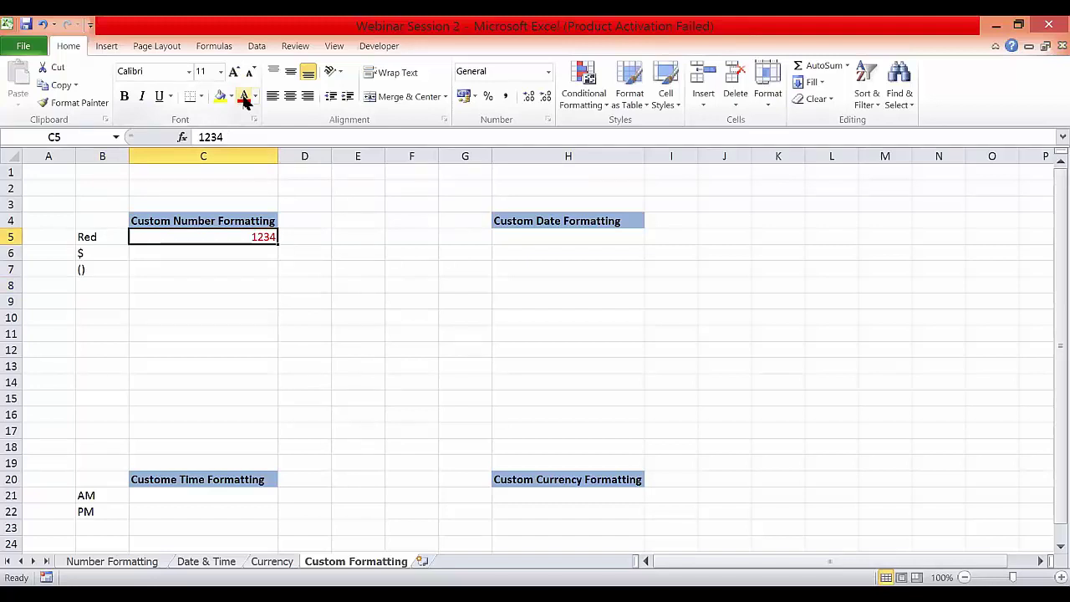
double_click(248, 237)
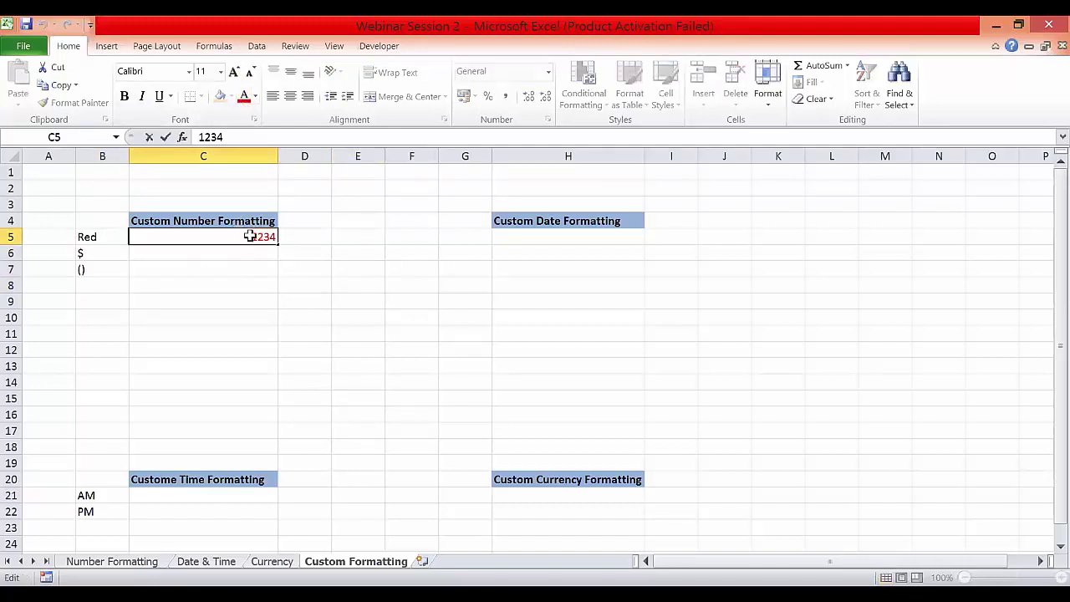
key(Return)
click(249, 237)
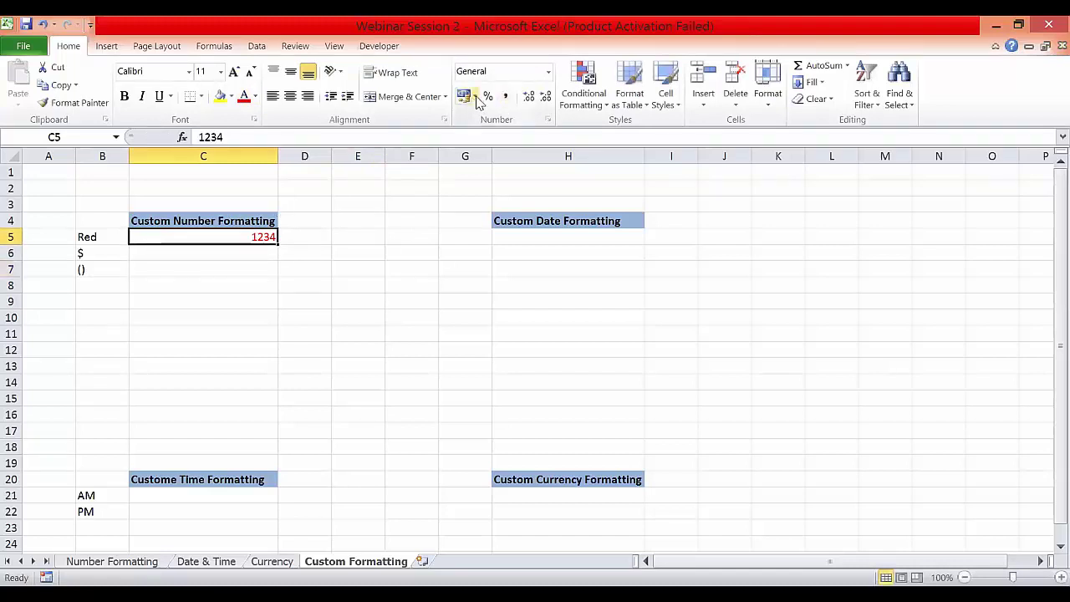
click(475, 97)
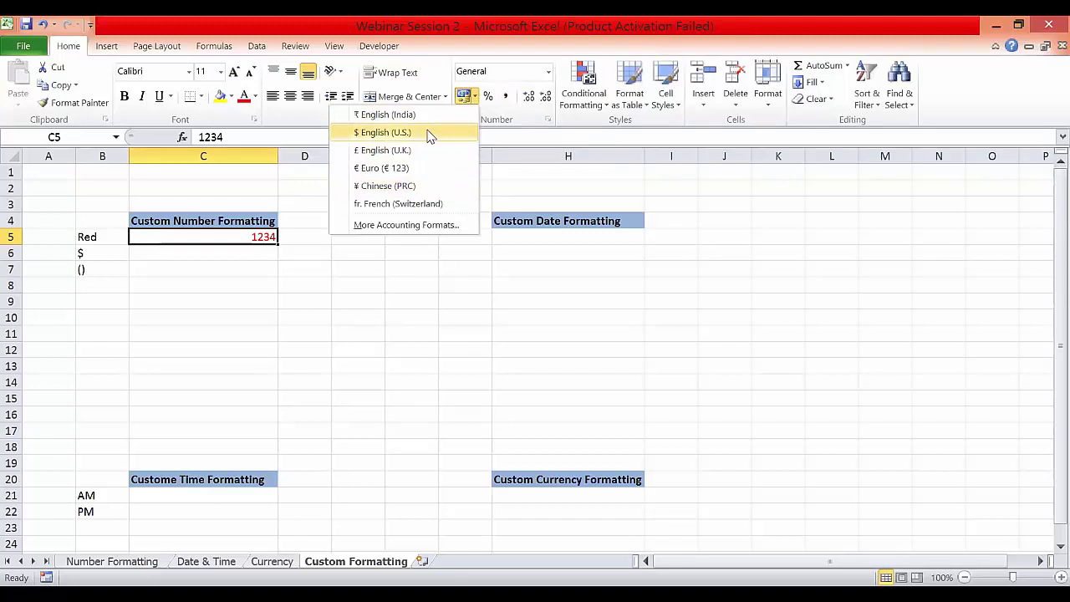
click(429, 134)
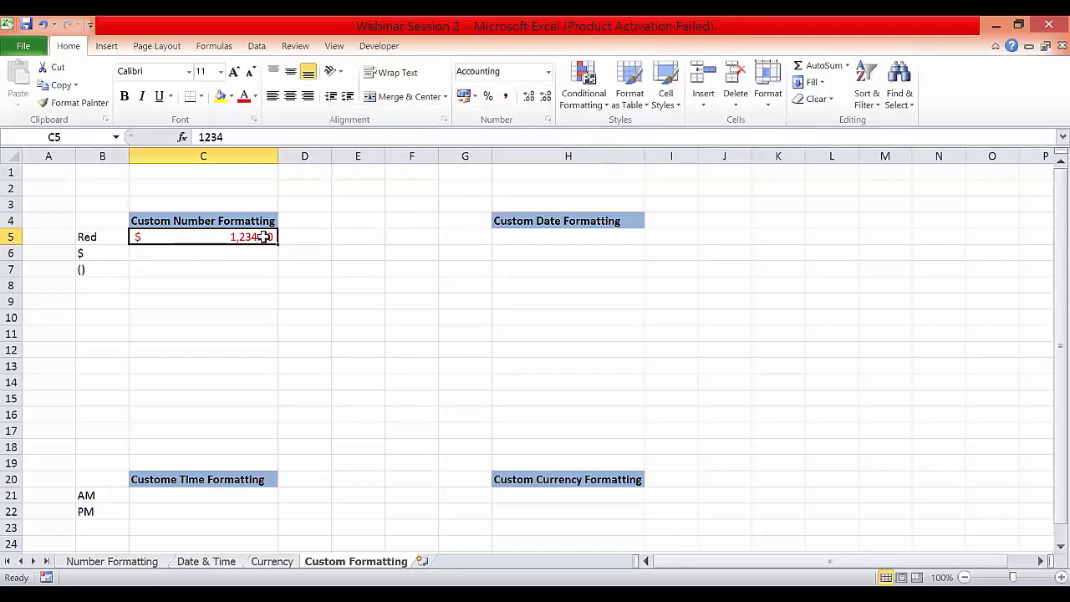
Enclose the number in C5 in parentheses.
double_click(277, 237)
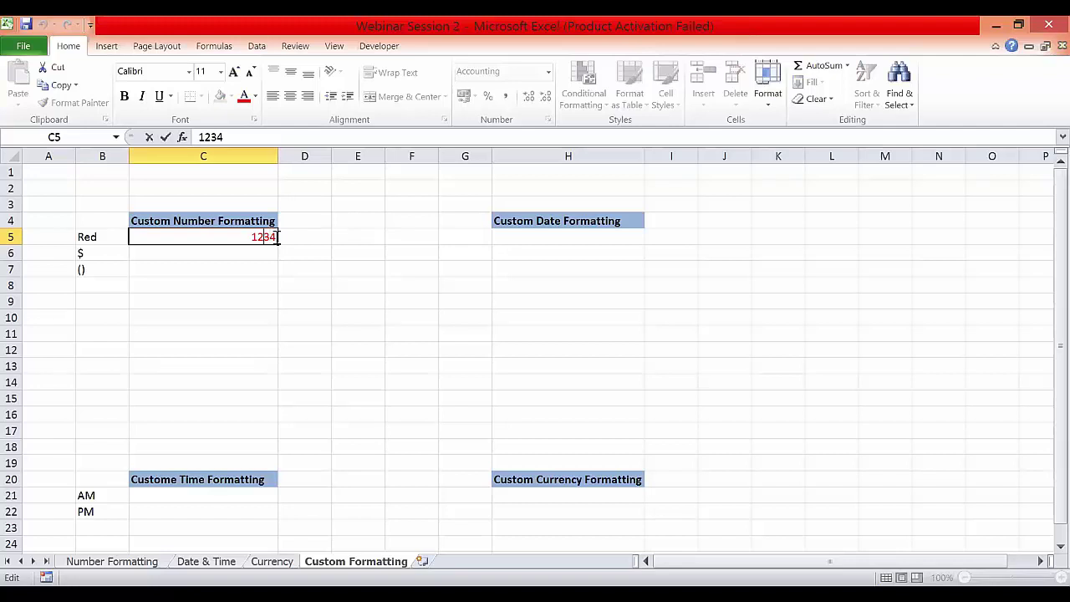
text(()
text())
key(Return)
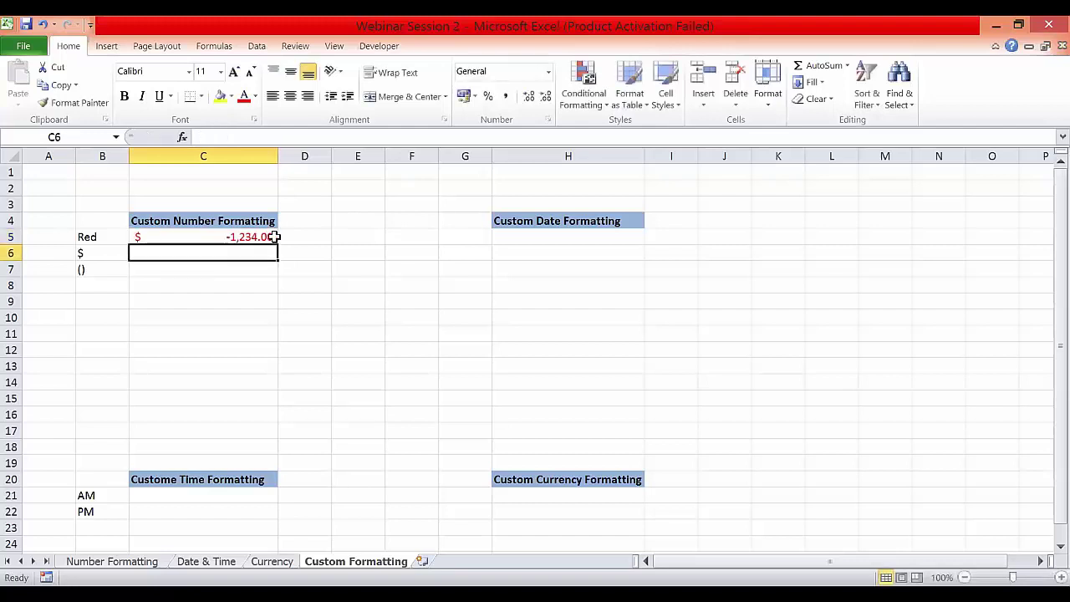
Enter ($1234) in cell D6 and color it red.
click(302, 265)
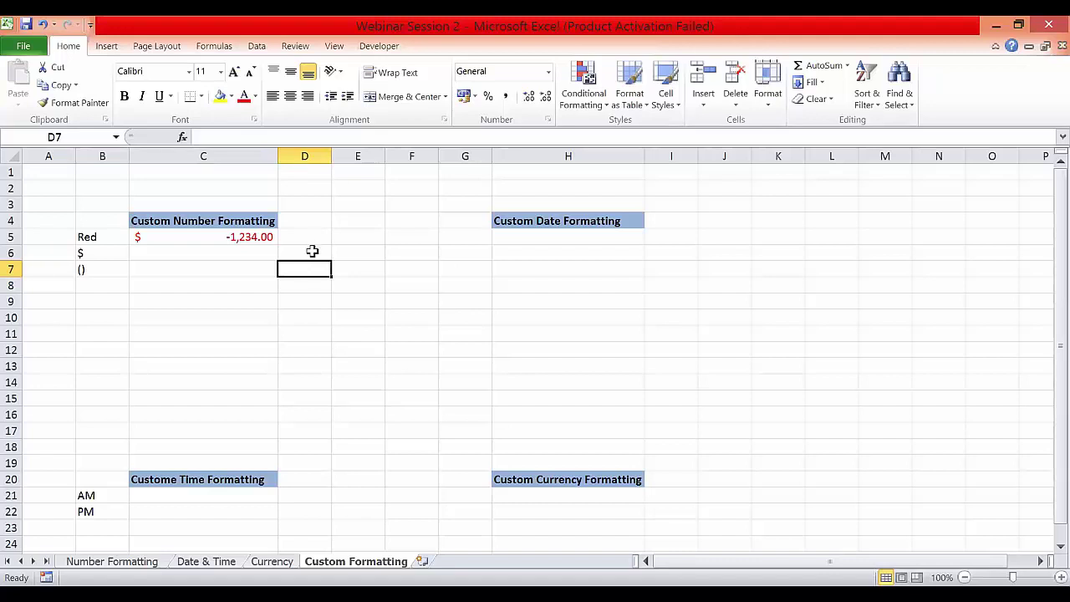
click(310, 251)
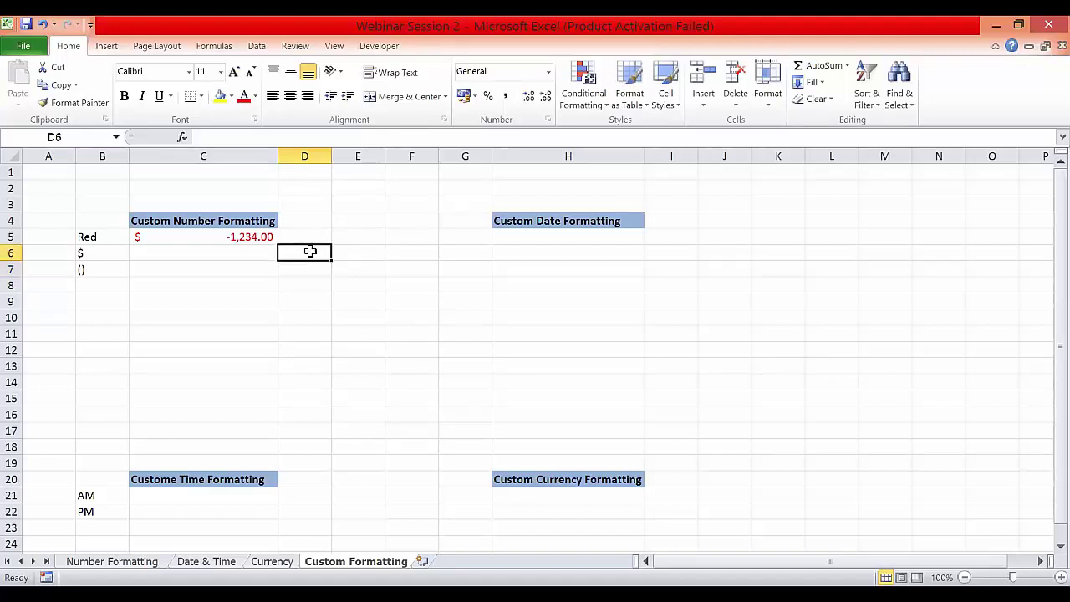
text(()
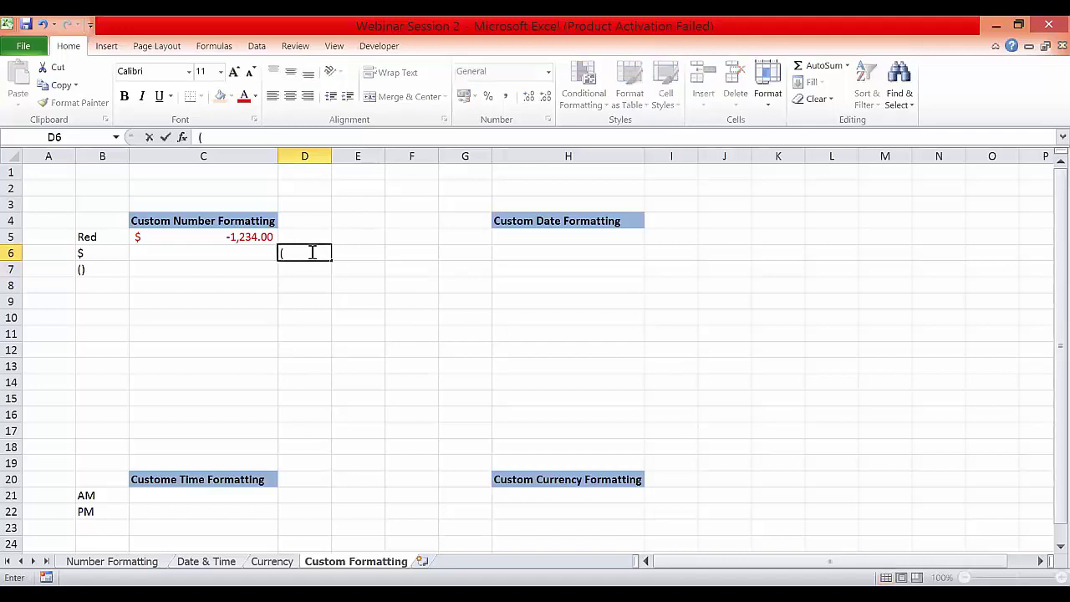
text($11234))
key(Return)
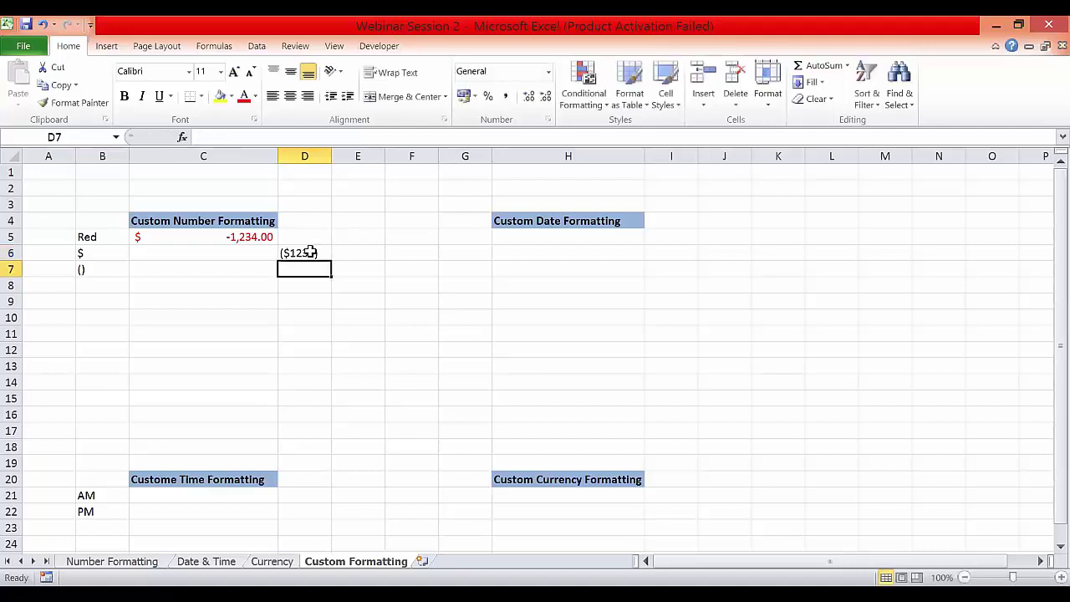
click(310, 252)
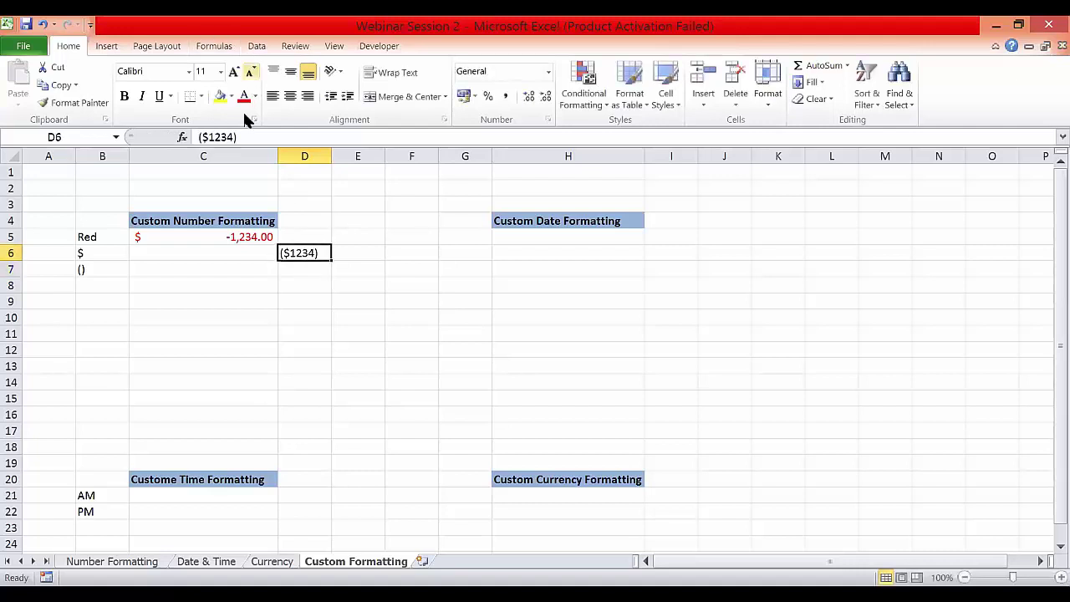
click(360, 253)
click(310, 252)
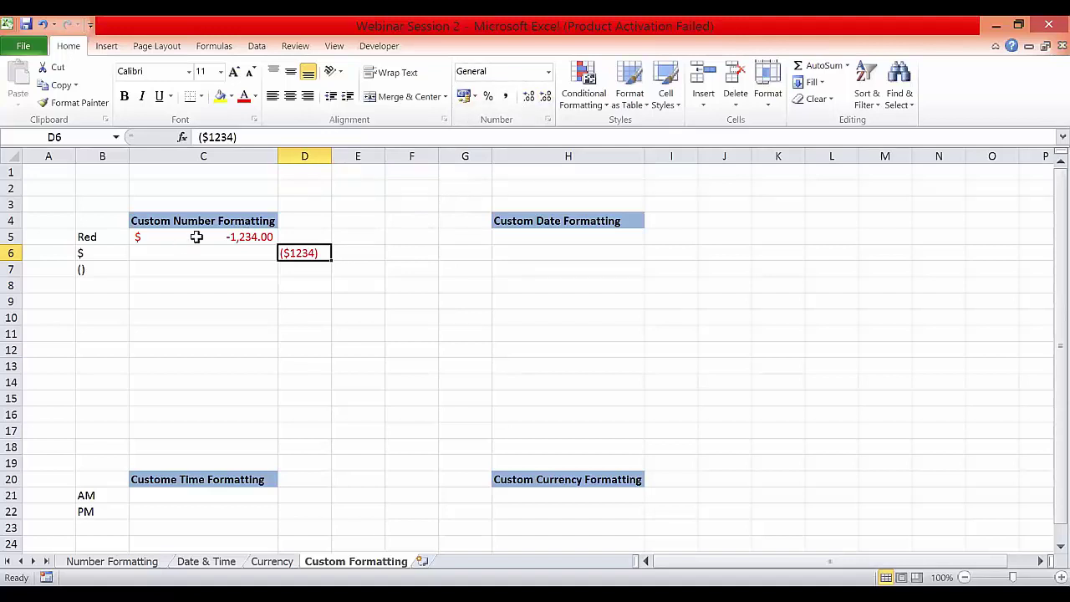
Clear all contents and formatting from the range C5:D8.
drag(196, 236, 302, 279)
key(Delete)
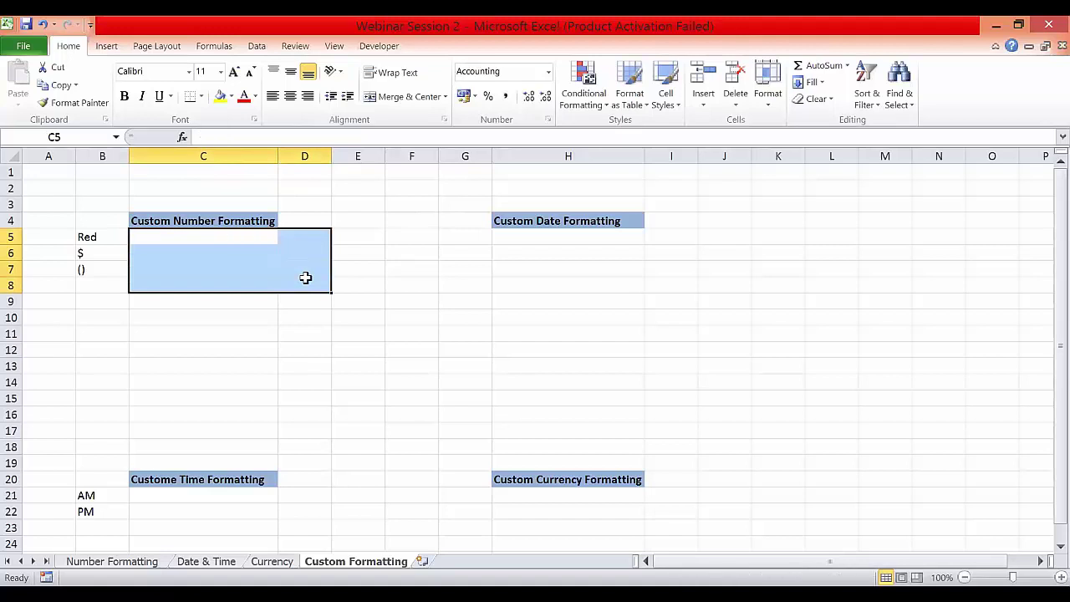
click(250, 237)
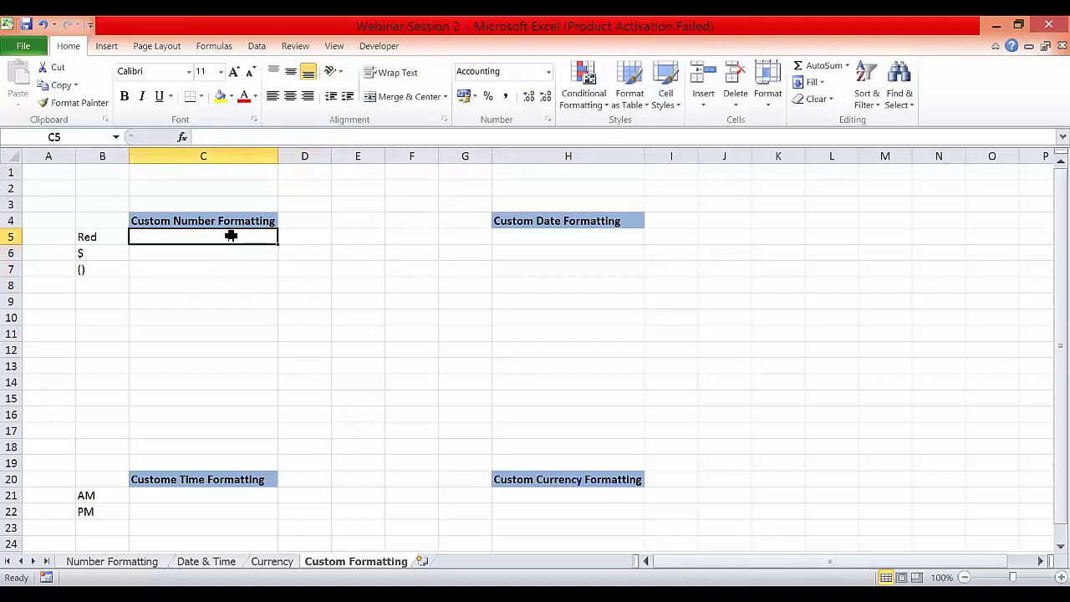
drag(232, 235, 311, 286)
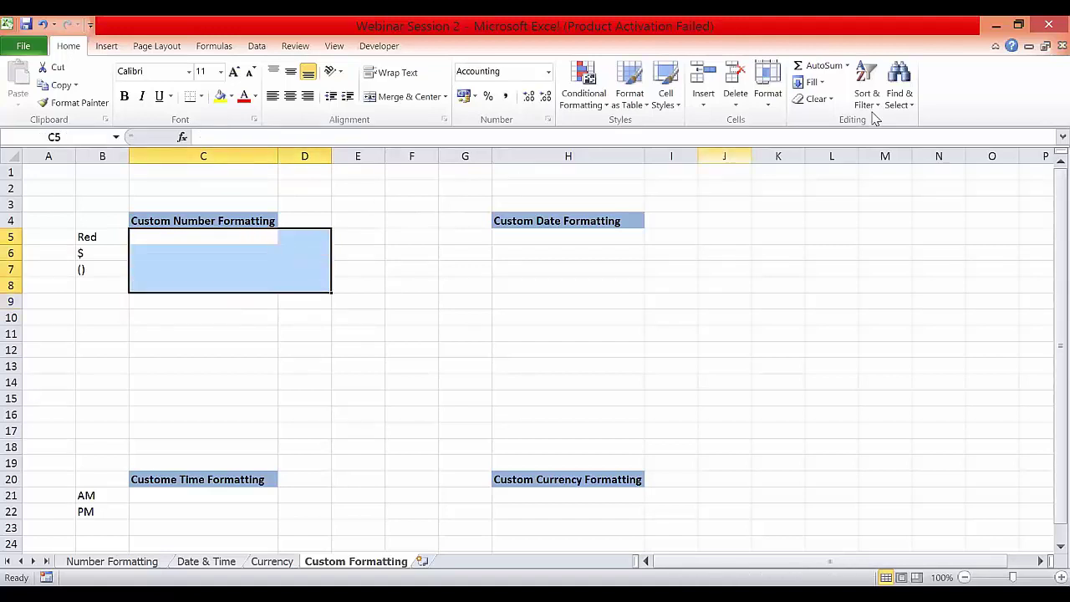
click(830, 101)
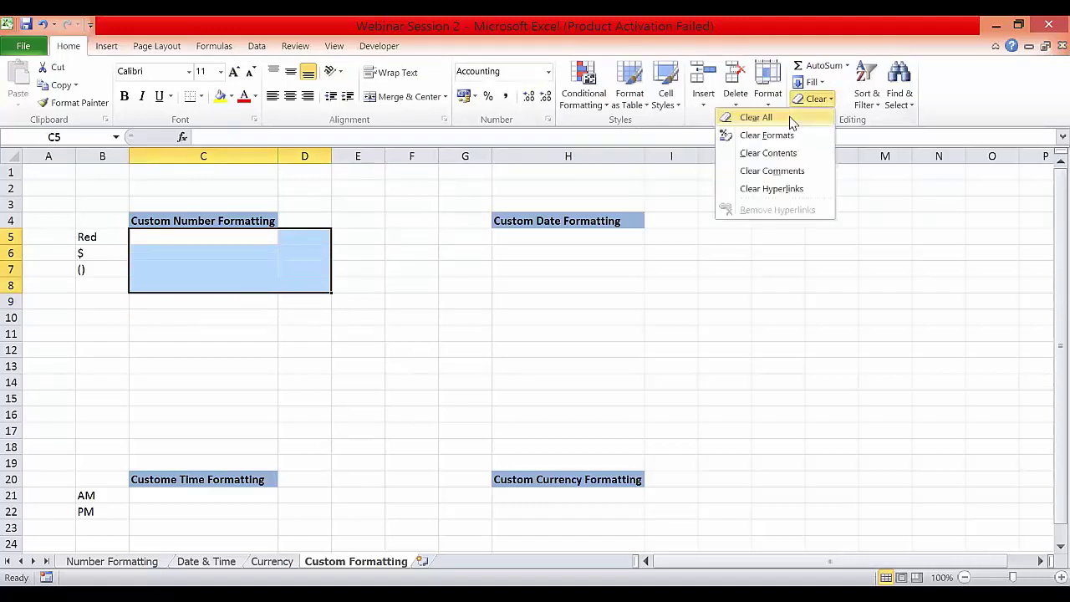
click(793, 123)
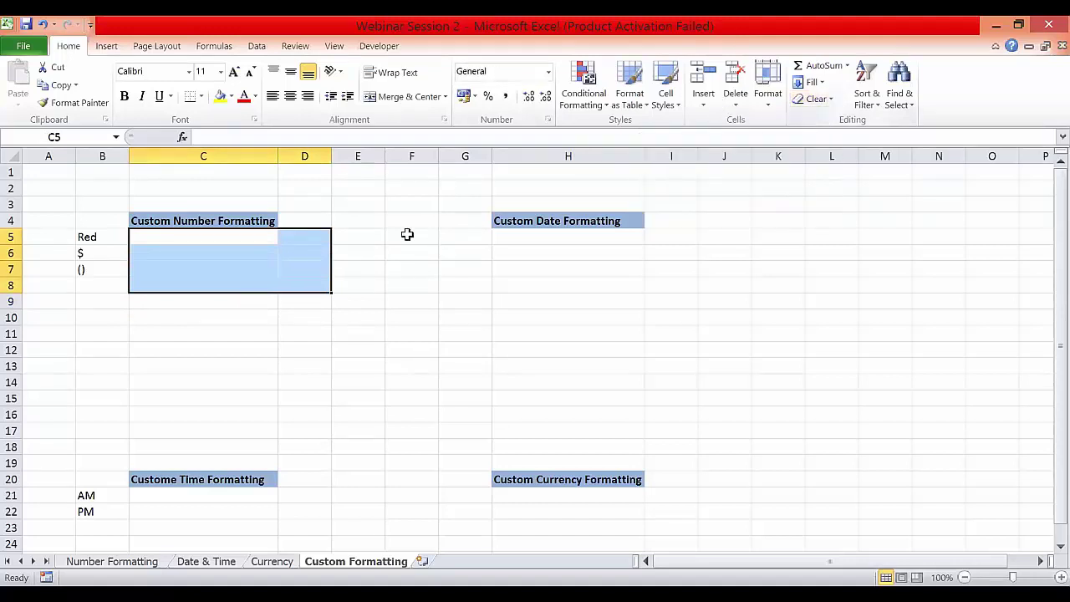
click(382, 251)
Enter 1234 in the cell below the Custom Number Formatting heading.
click(218, 235)
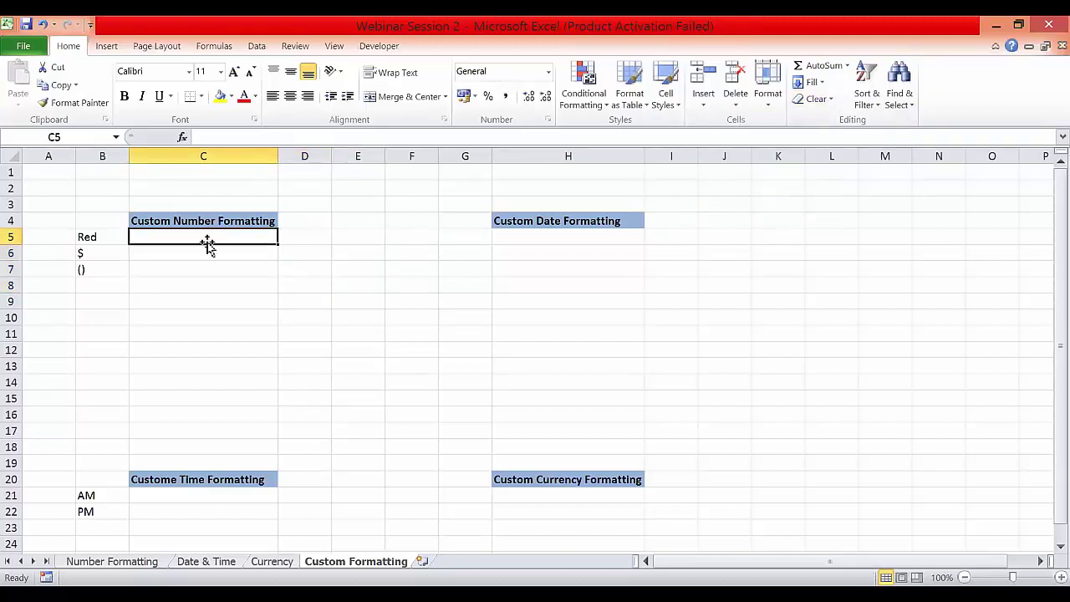
click(547, 121)
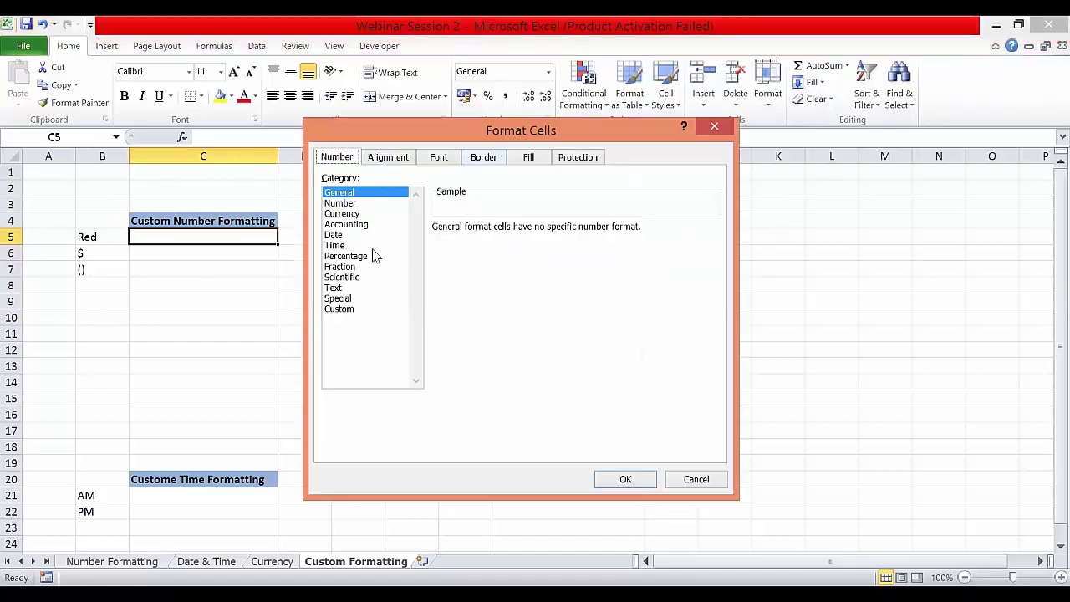
click(695, 479)
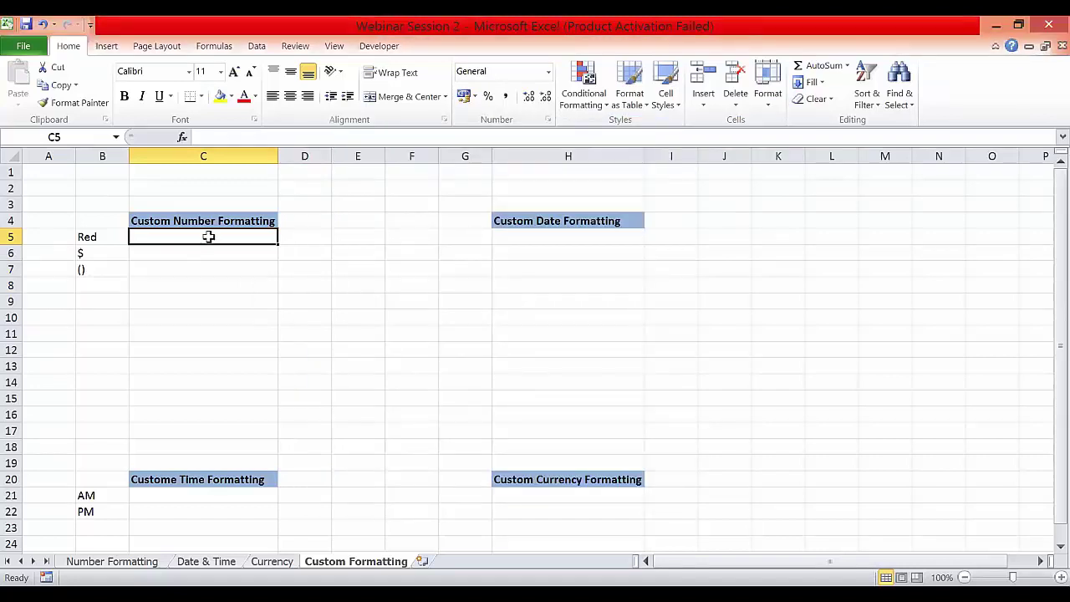
text(1234)
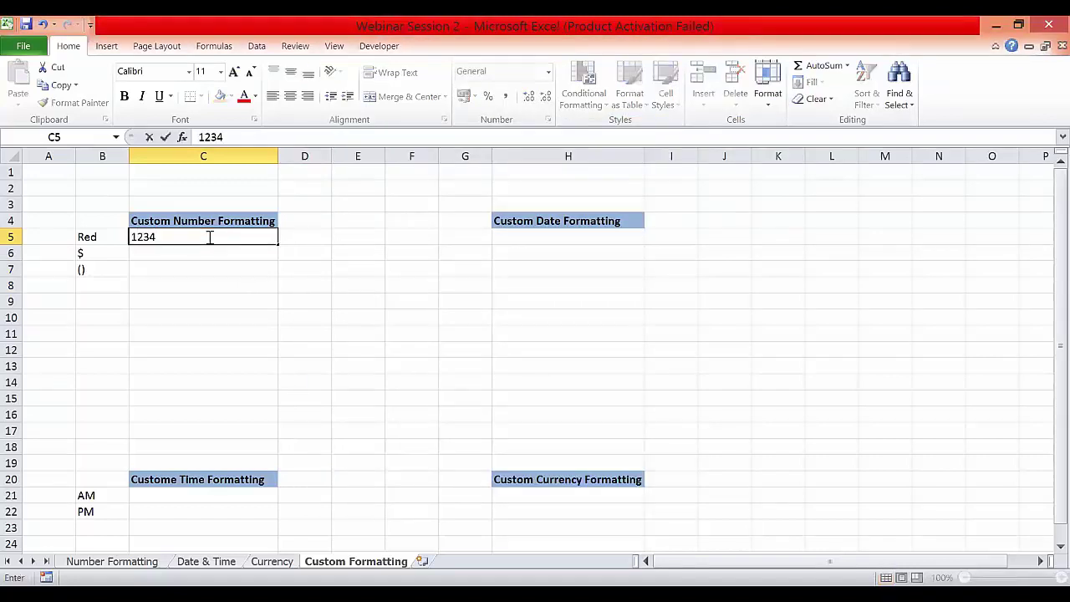
key(Return)
key(Up)
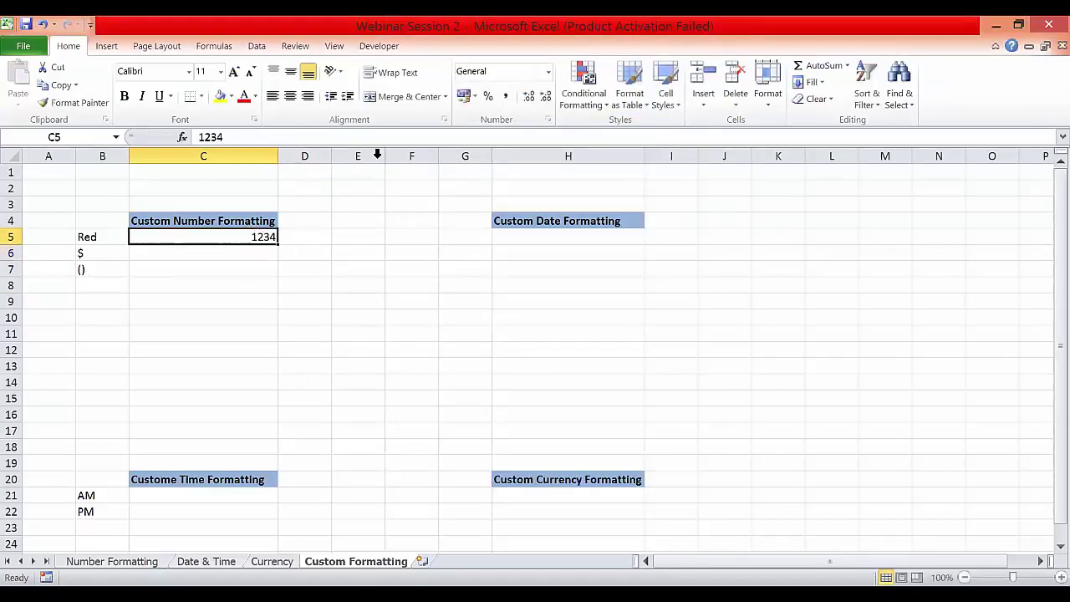
Apply the custom number format [Red] to cell C5.
click(548, 120)
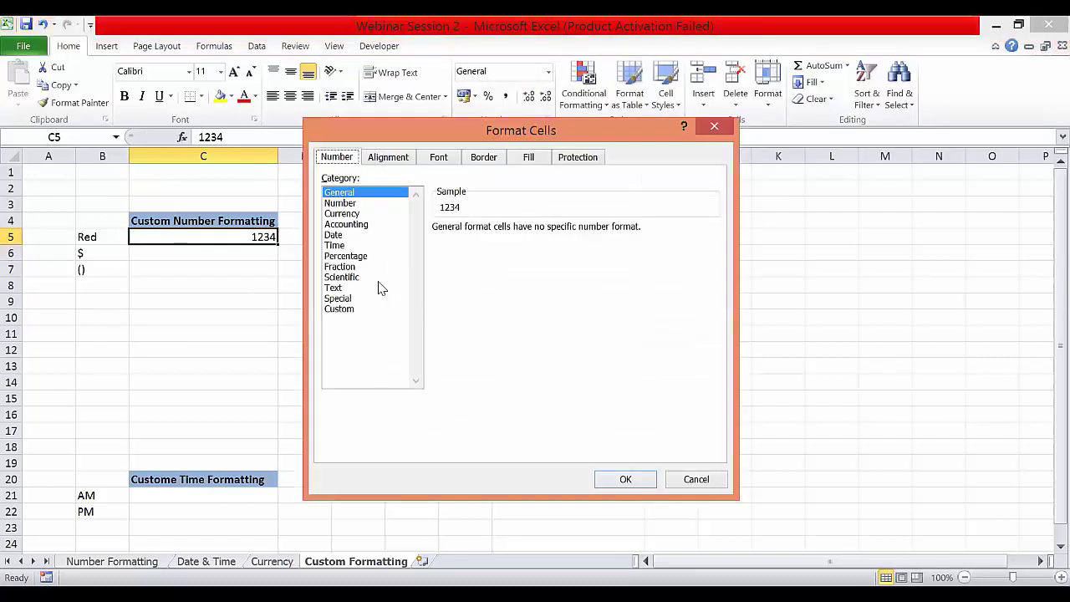
click(343, 309)
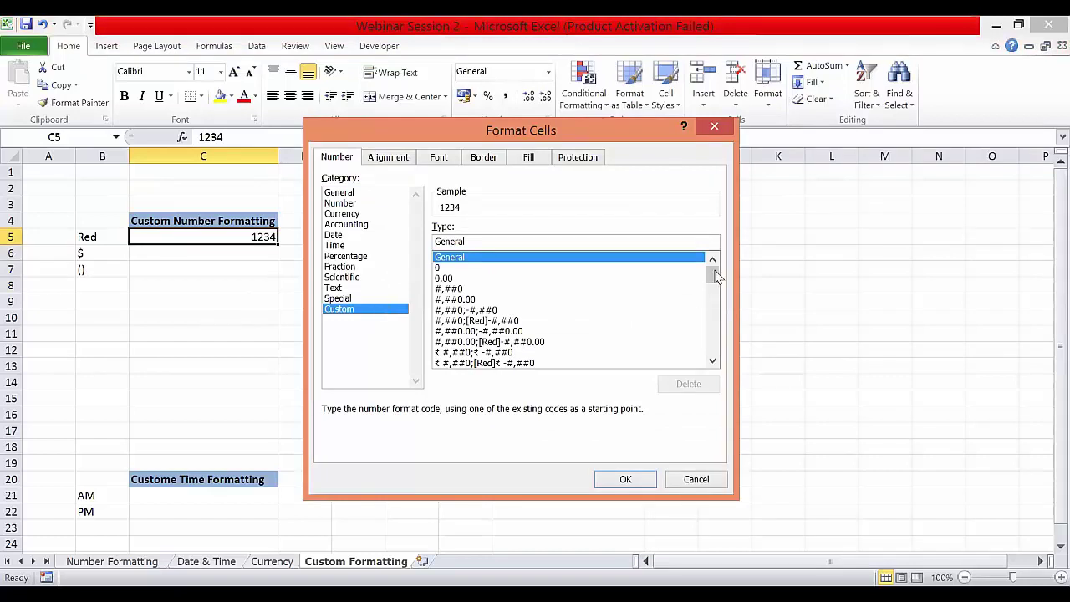
drag(715, 285, 715, 313)
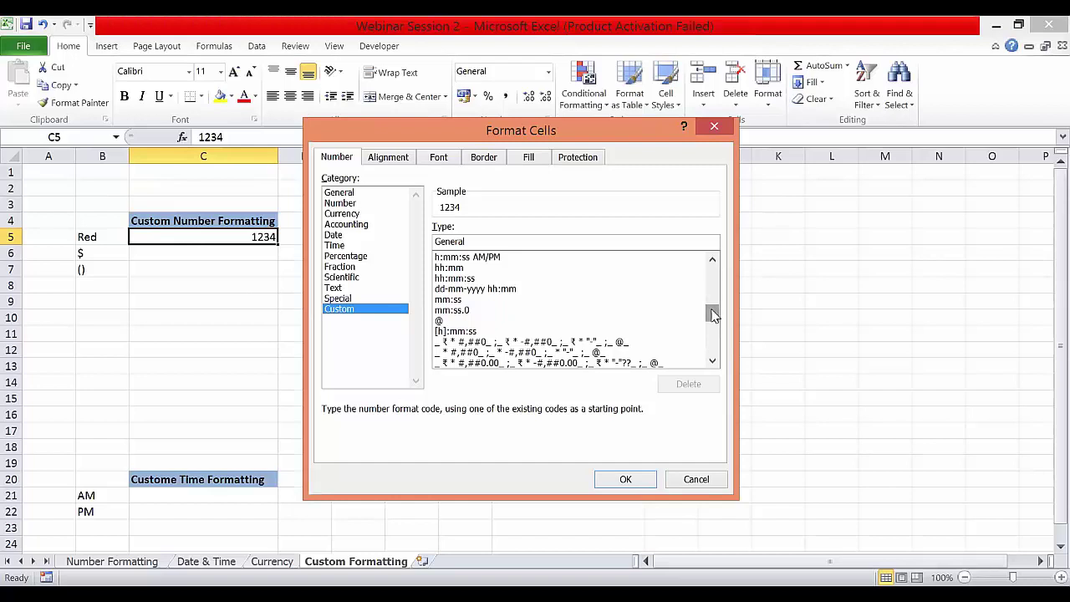
drag(714, 314, 713, 262)
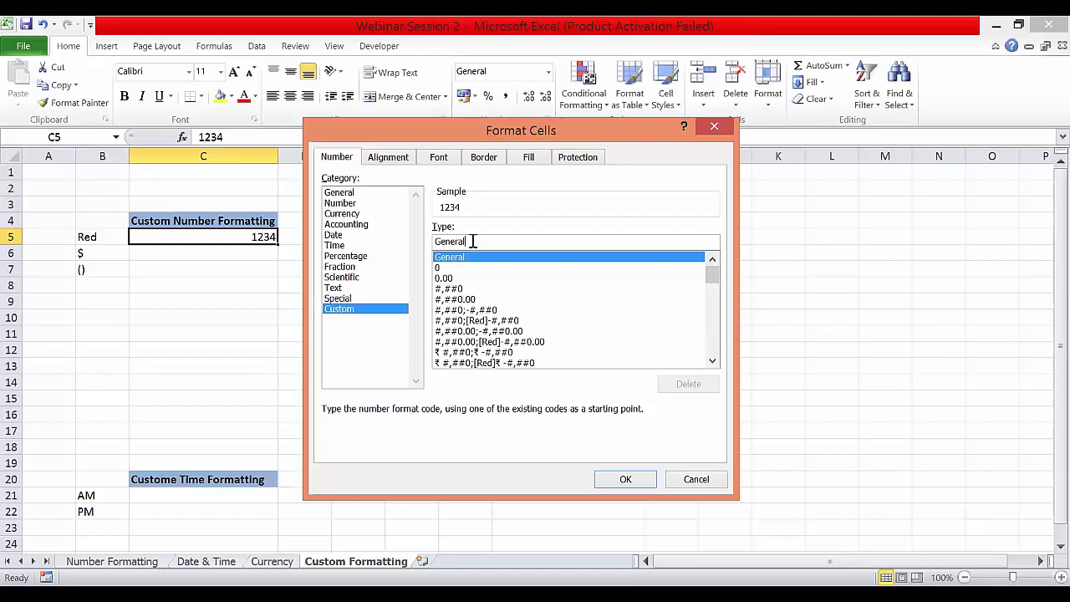
drag(472, 242, 421, 246)
key(BackSpace)
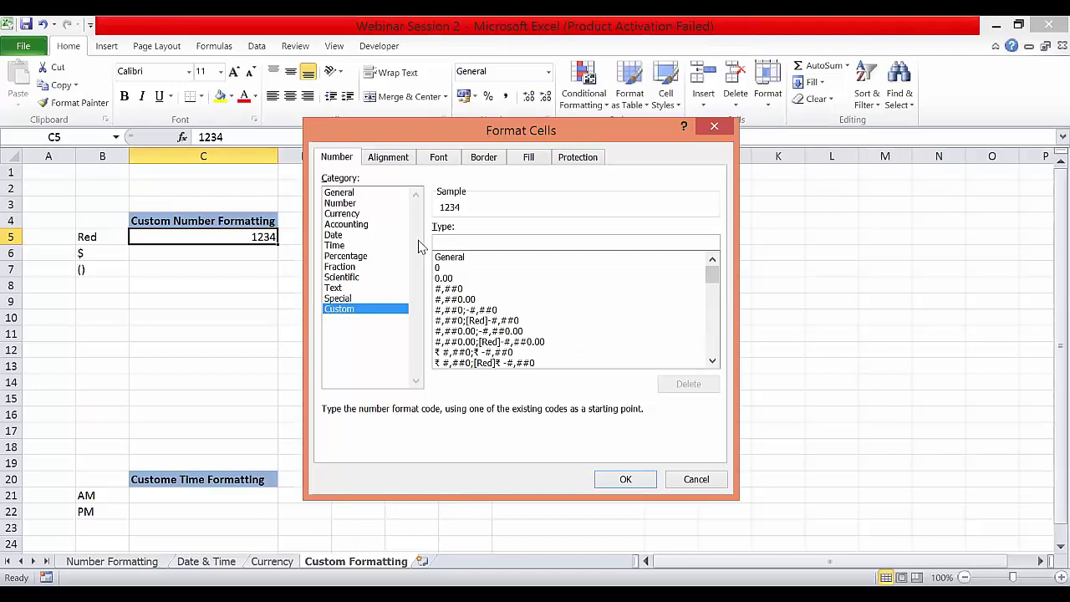
text([Red])
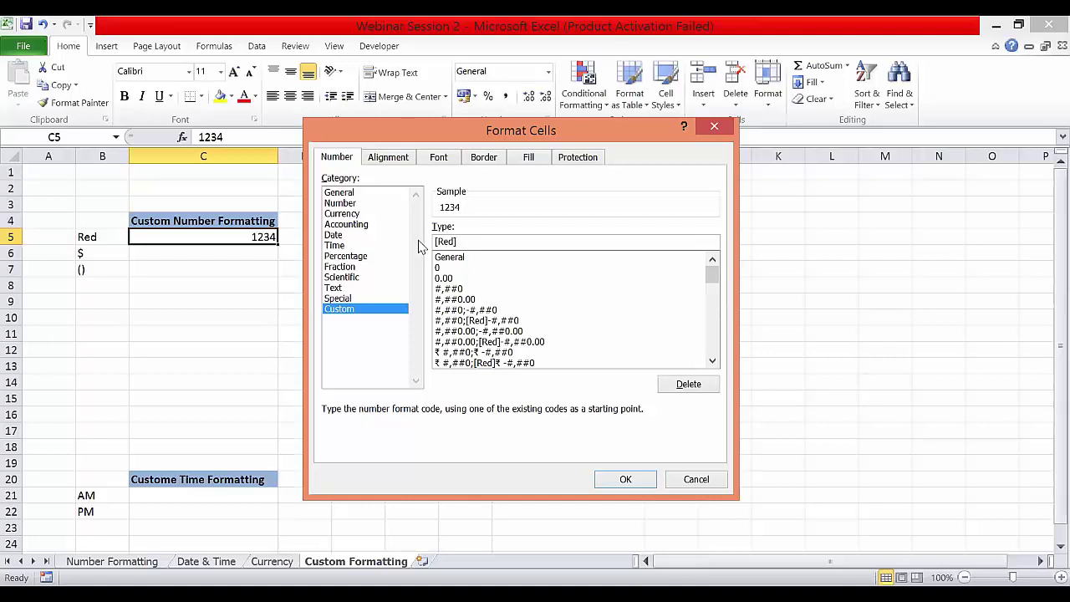
click(611, 484)
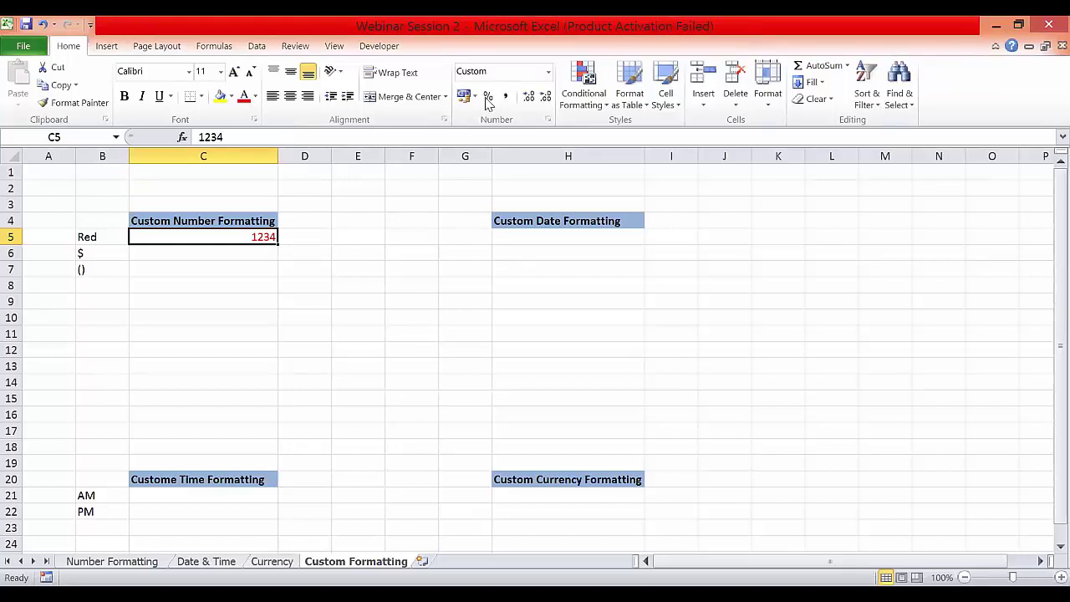
Change the custom number format of C5 to [Red]().
click(549, 120)
click(459, 241)
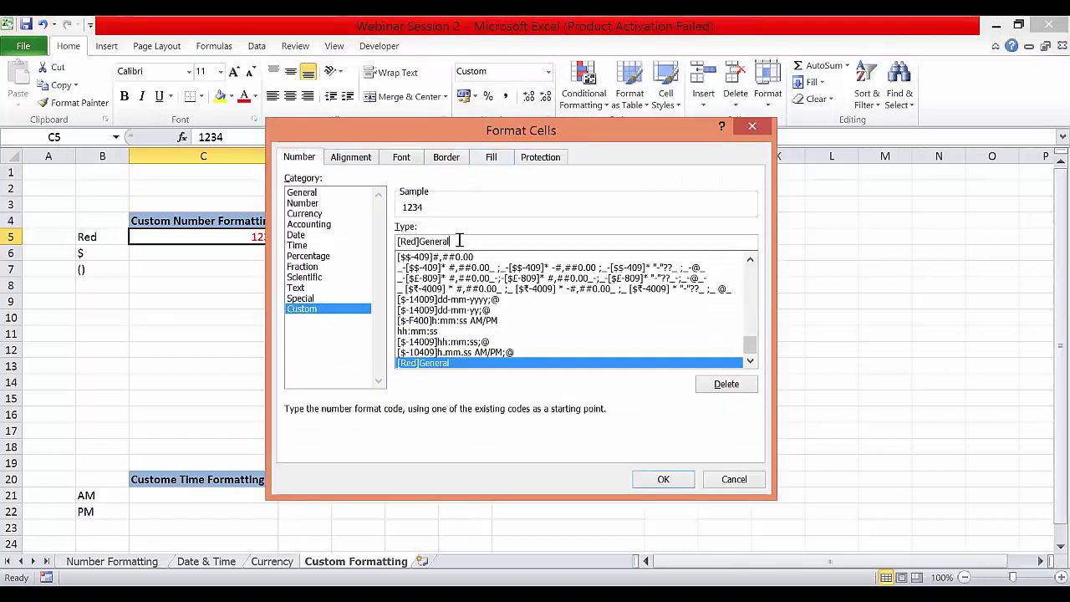
key(BackSpace)
key(BackSpace)
key(BackSpace)
key(BackSpace)
key(BackSpace)
key(BackSpace)
key(BackSpace)
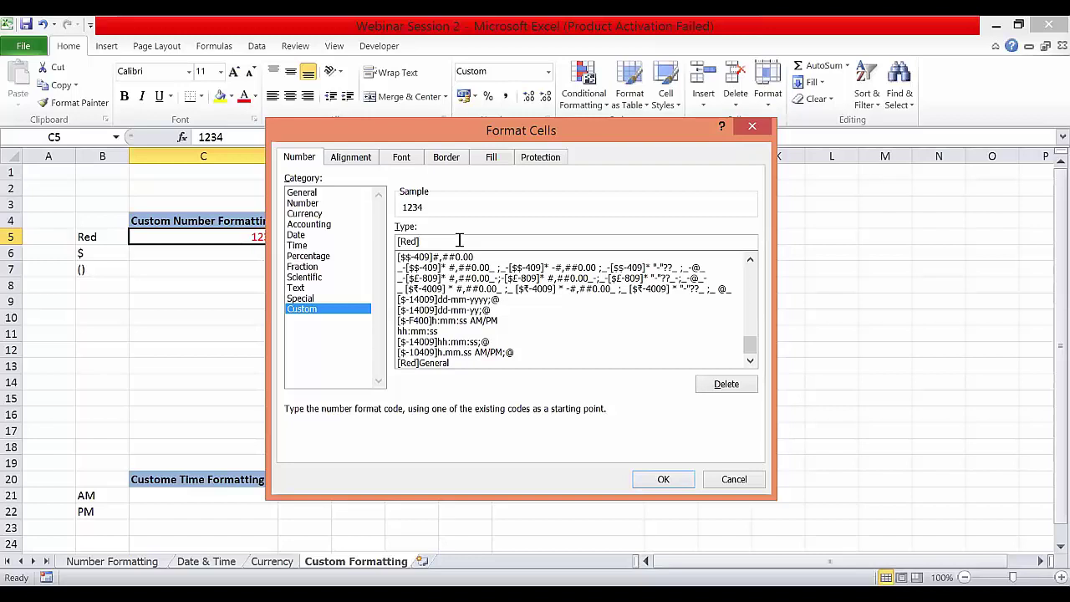
text(())
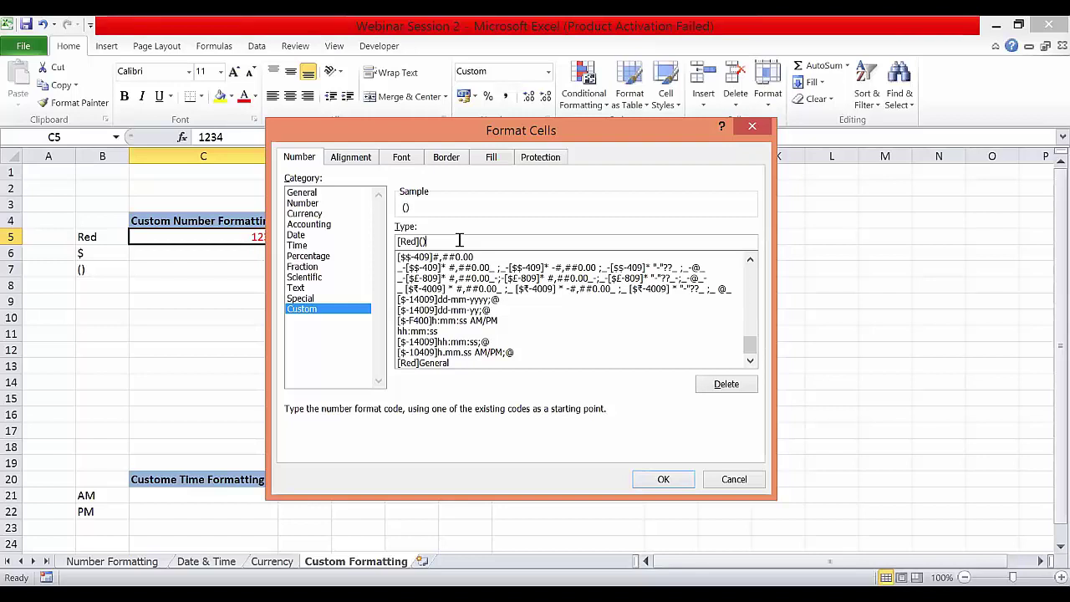
click(661, 480)
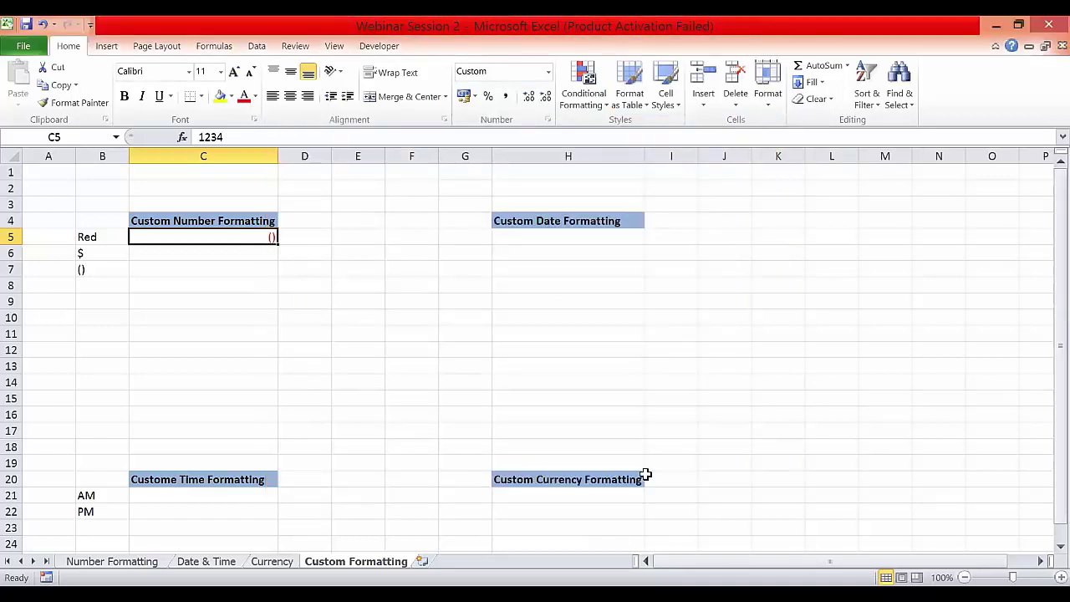
Put a two-decimal placeholder inside the parentheses of C5's custom format, making it [Red](00.00).
click(548, 120)
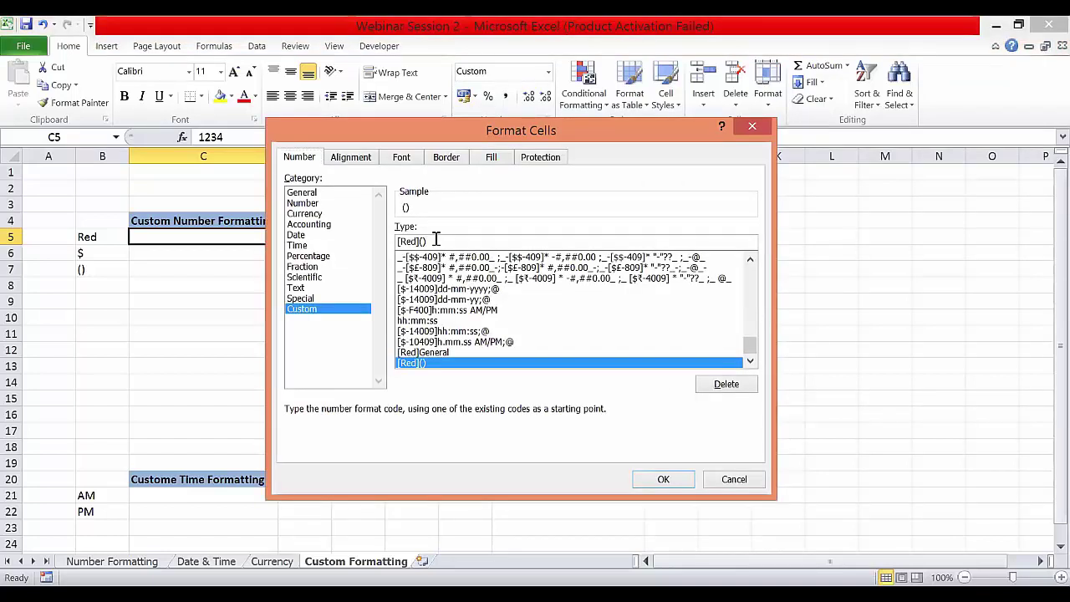
key(BackSpace)
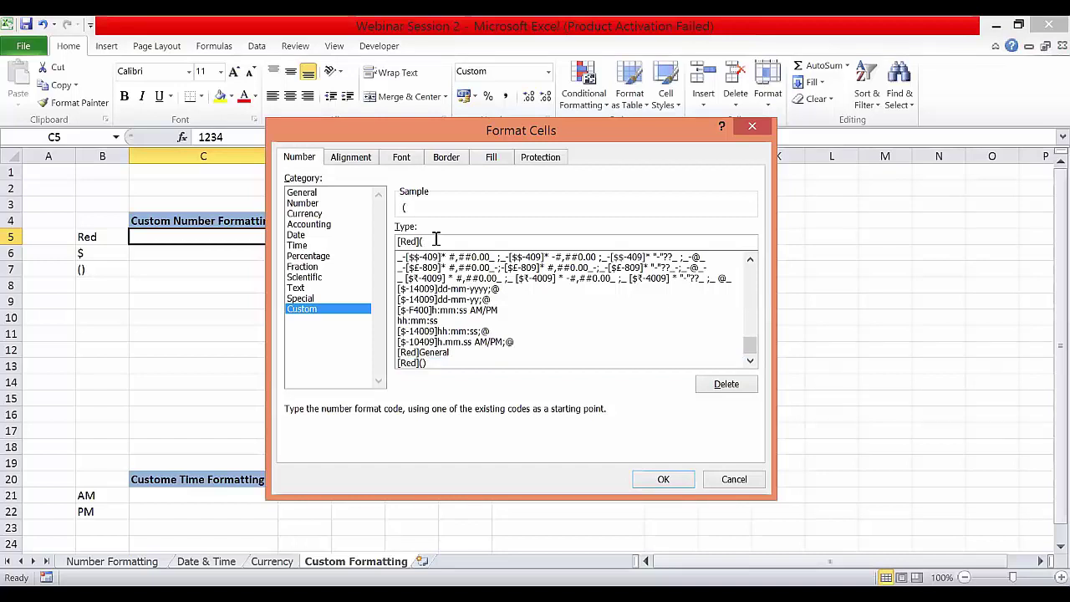
text(00.00))
click(663, 480)
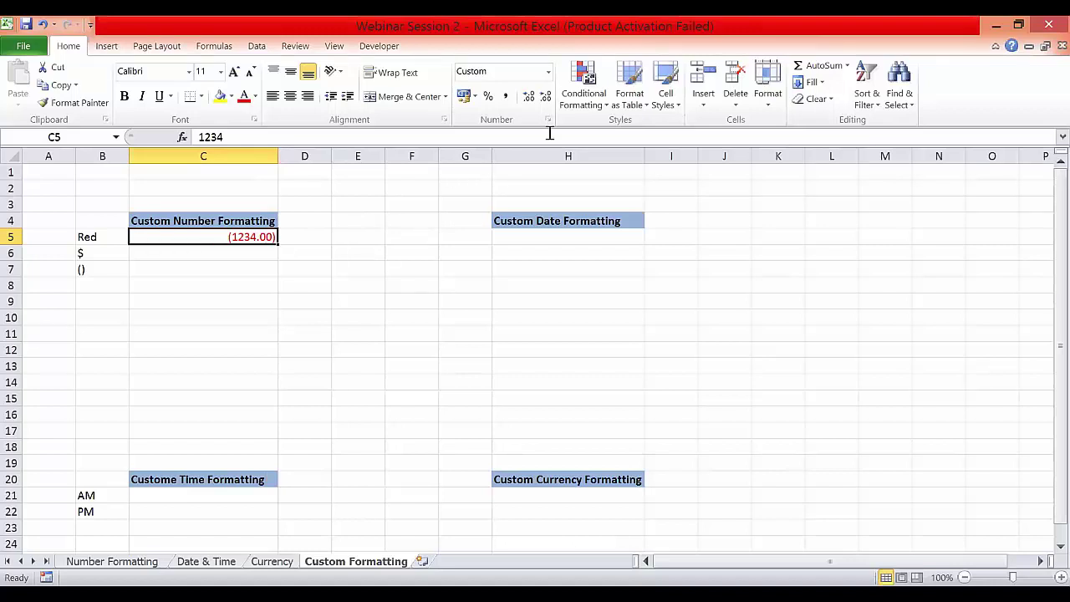
Extend C5's custom format to three decimal places as [Red](00.000).
click(548, 124)
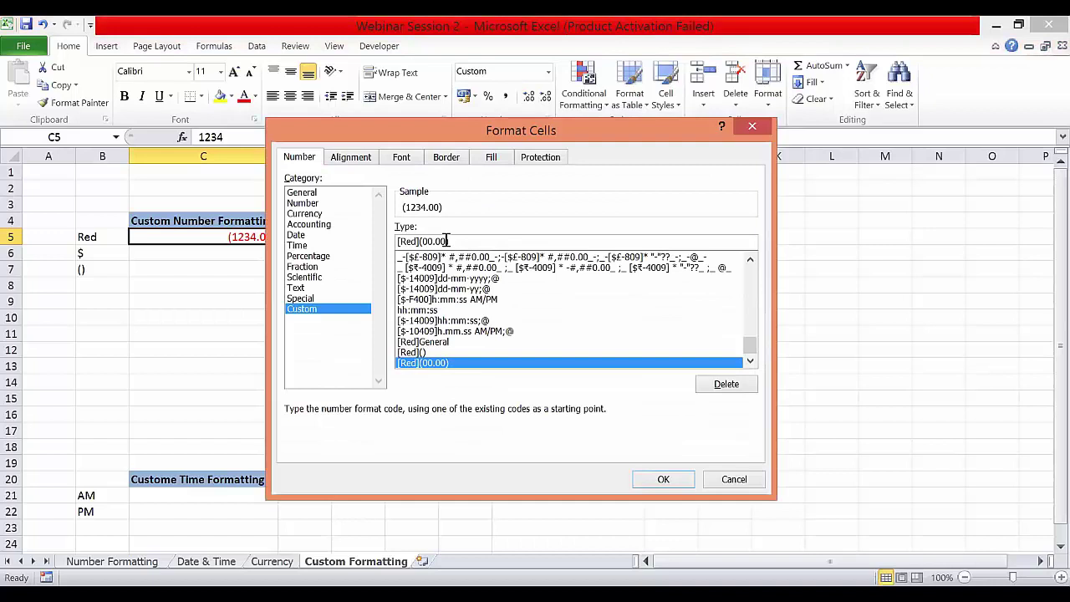
click(447, 240)
text(0)
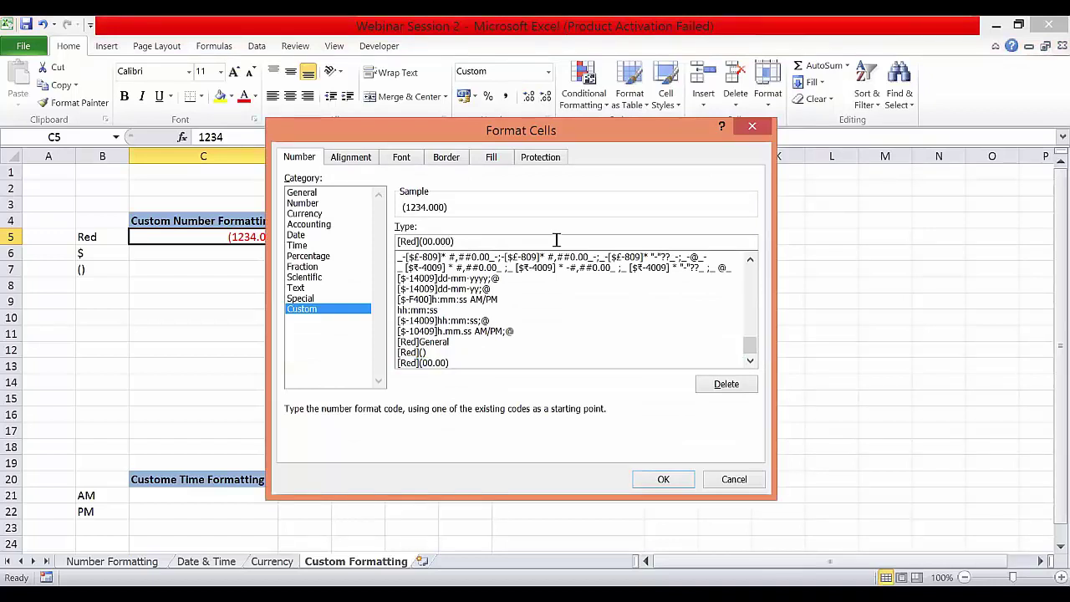
click(649, 482)
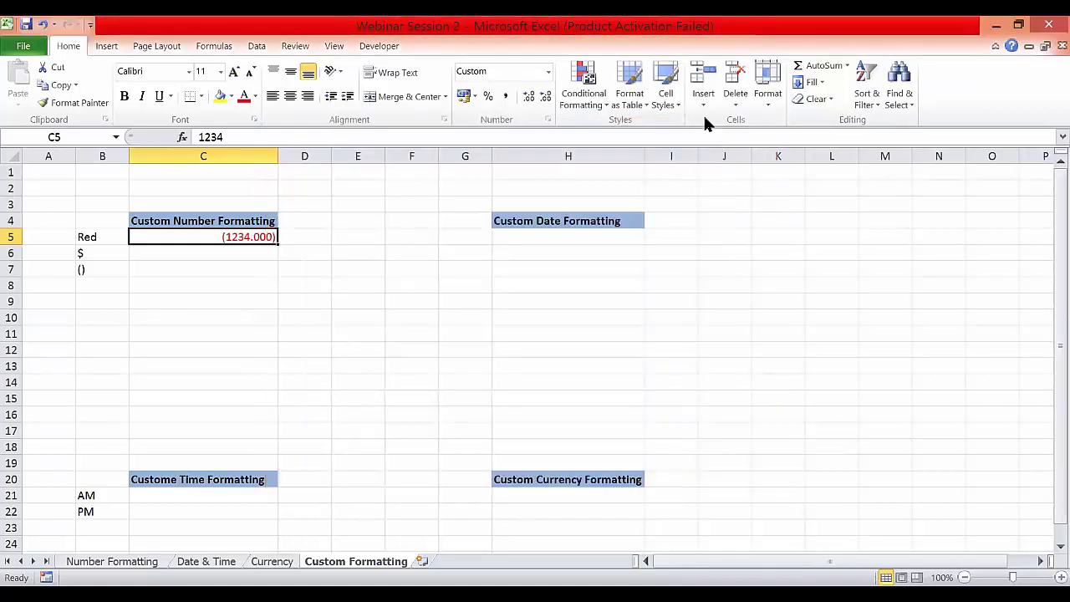
Add a dollar sign inside the parentheses of C5's custom format, making it [Red]($00.000).
click(549, 121)
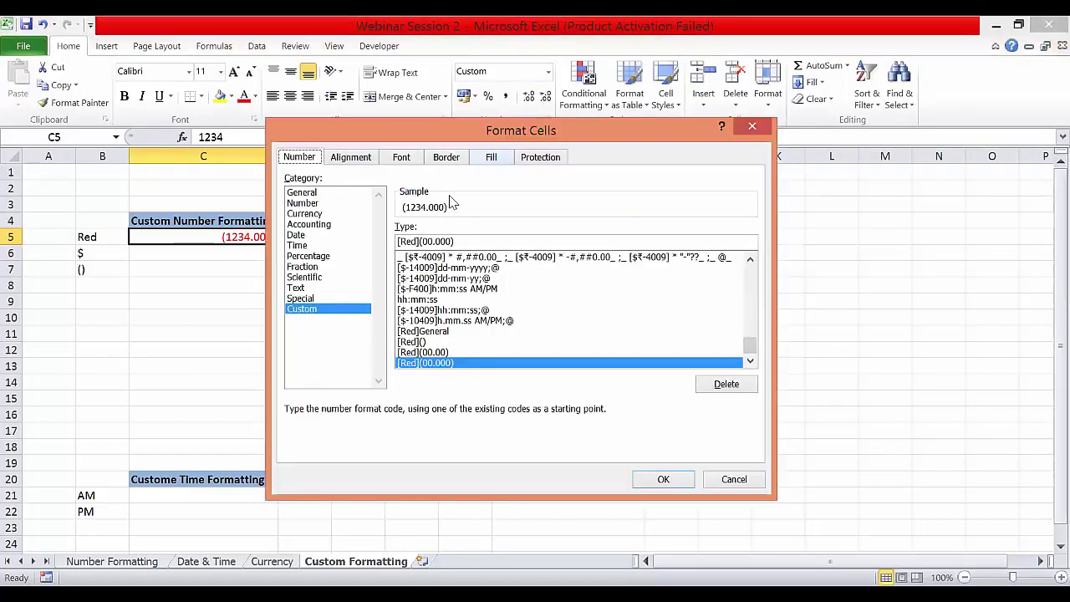
click(423, 241)
text($)
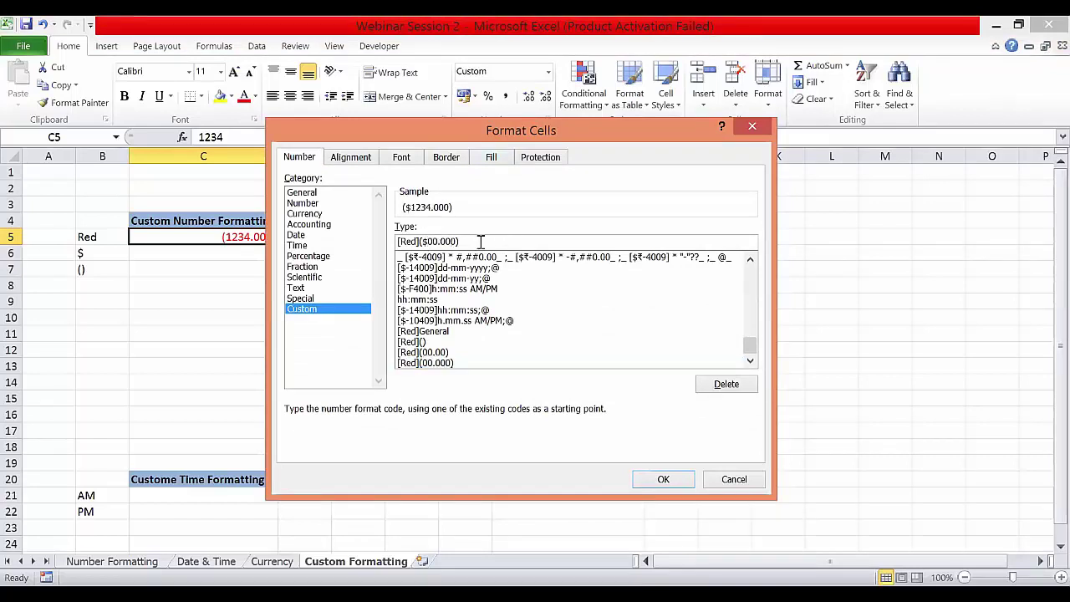
click(658, 480)
click(272, 265)
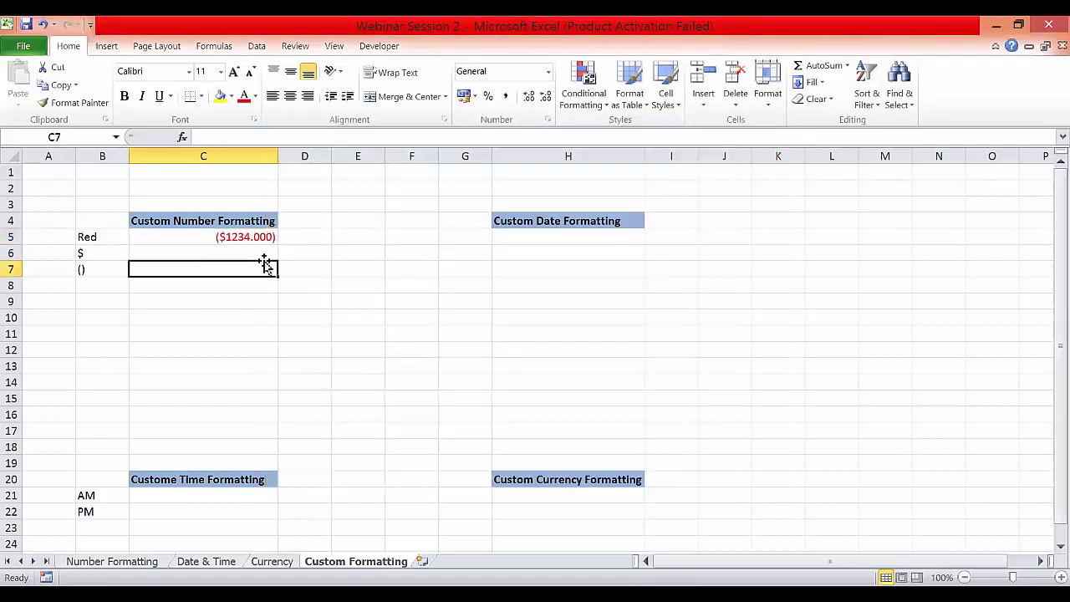
click(265, 252)
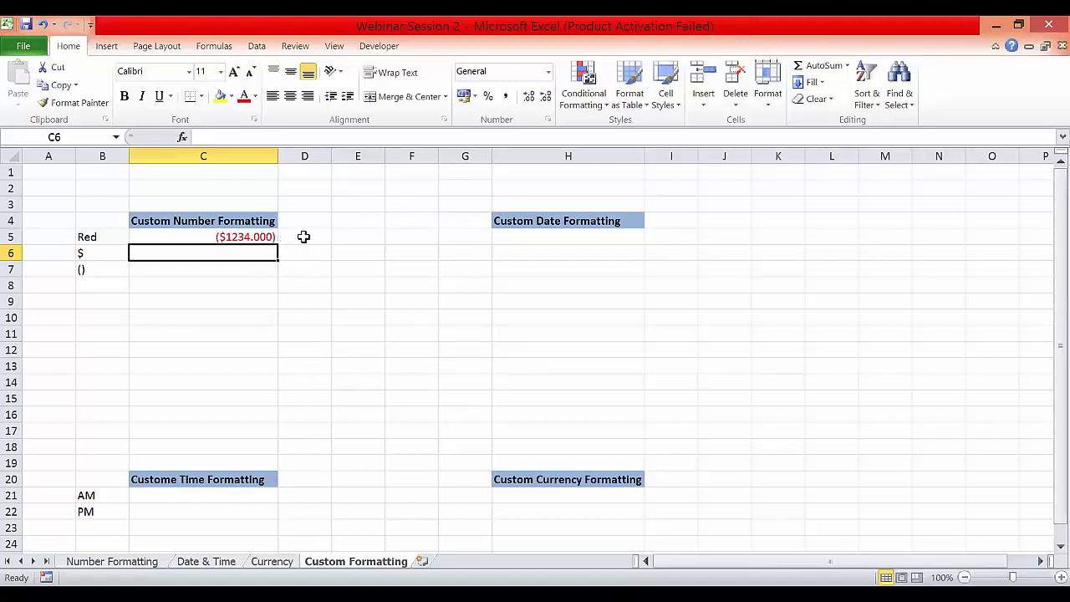
click(548, 120)
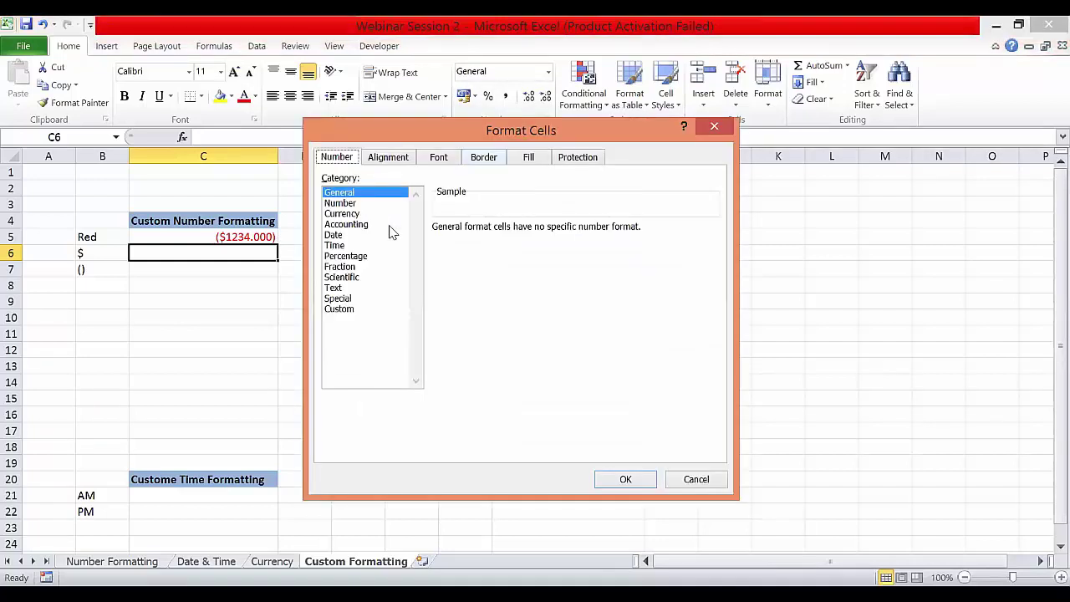
click(691, 479)
Change the color in C5's custom number format to Blue, keeping the ($00.000) part.
click(256, 240)
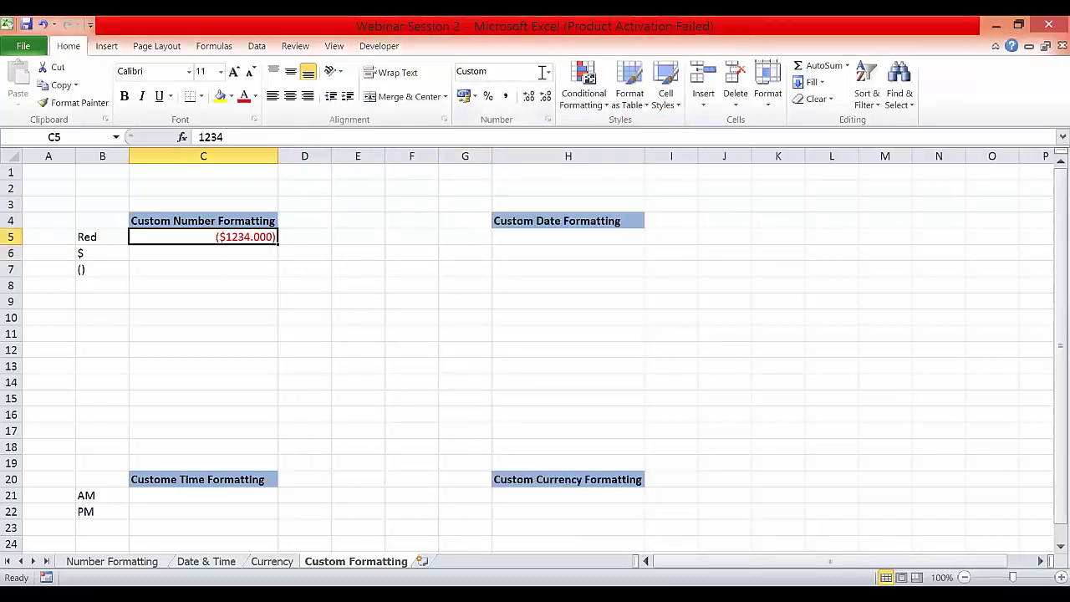
click(548, 124)
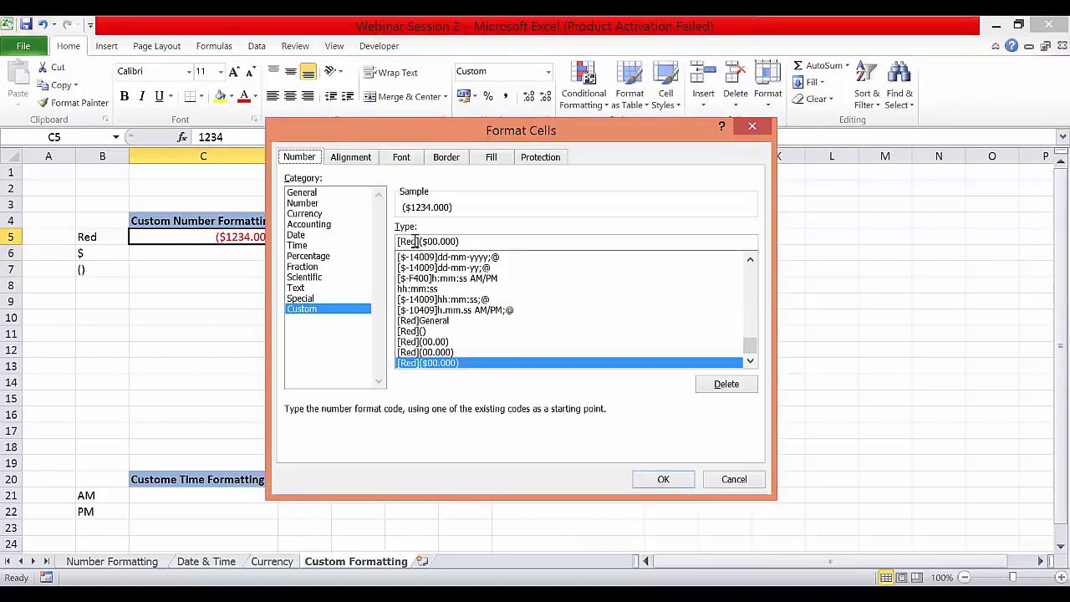
double_click(415, 240)
text(Blu)
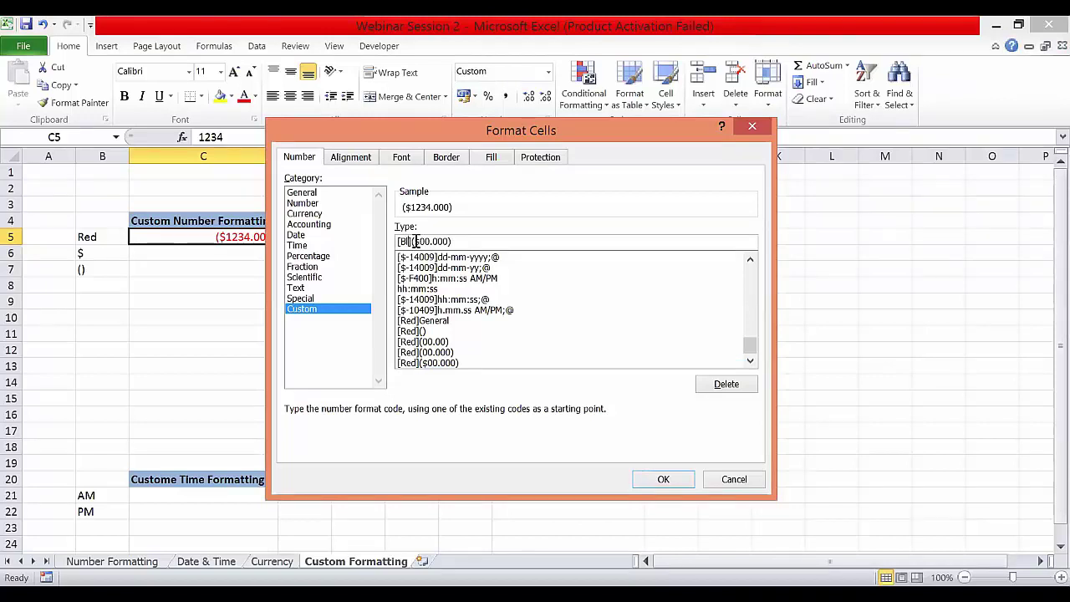
text(e)
click(663, 481)
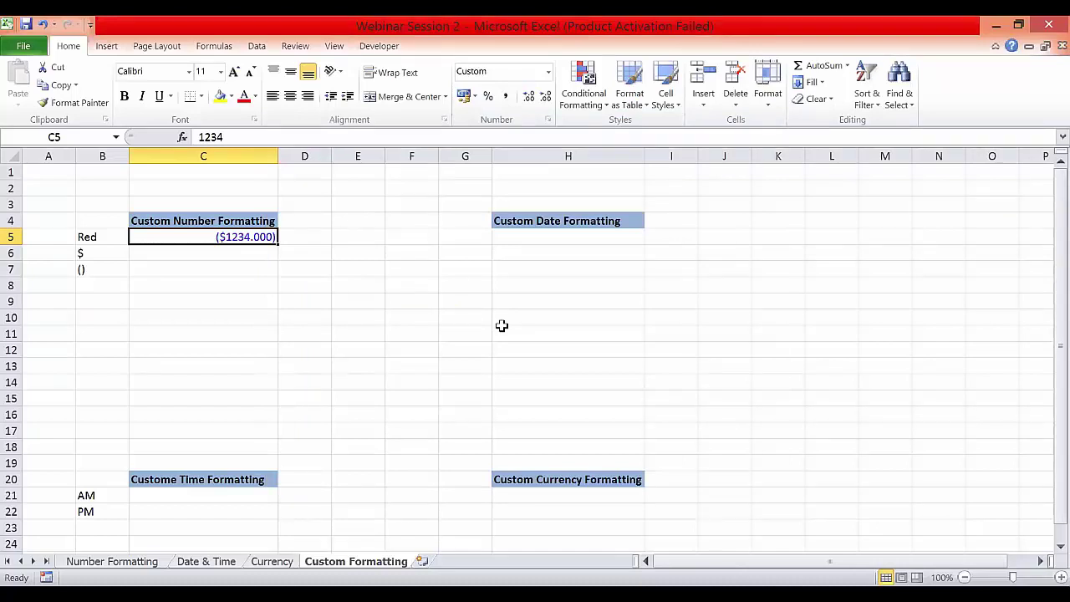
click(232, 256)
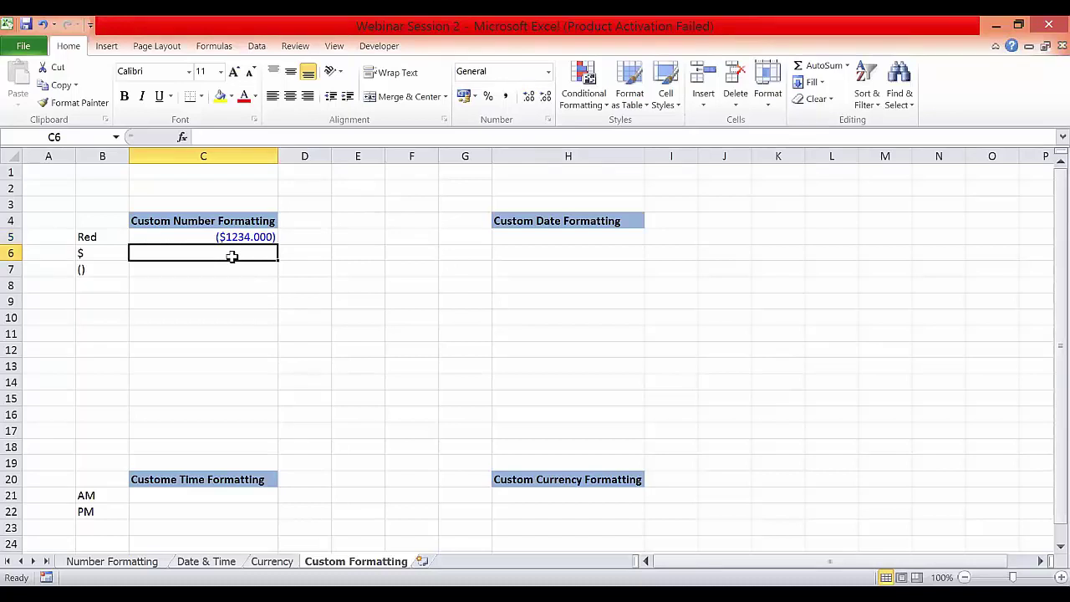
Enter the date 13-07-1986 in cell H5 below the Custom Date Formatting heading.
click(544, 235)
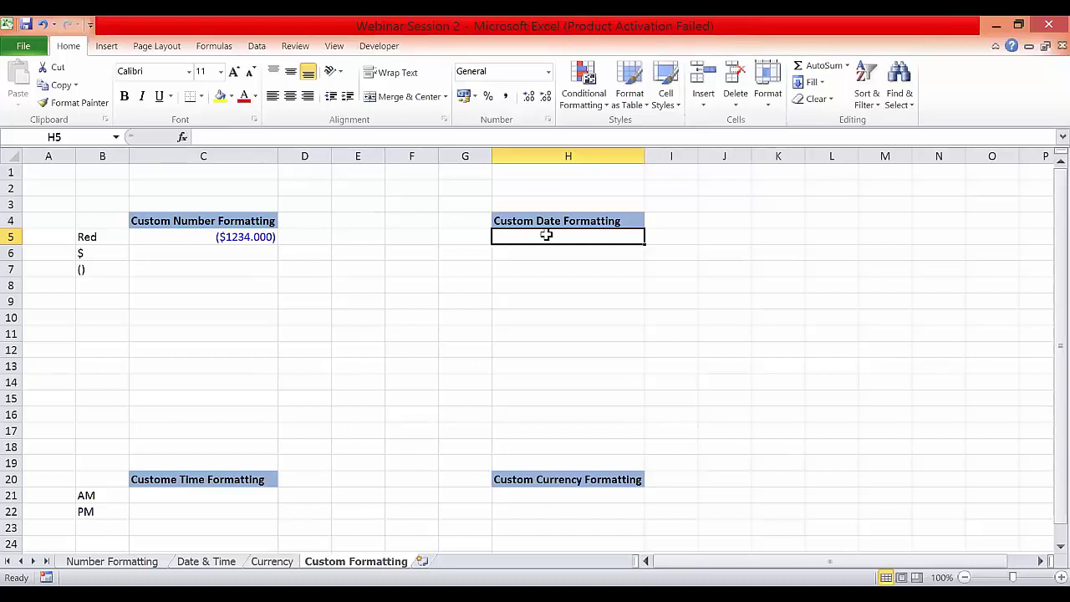
text(13)
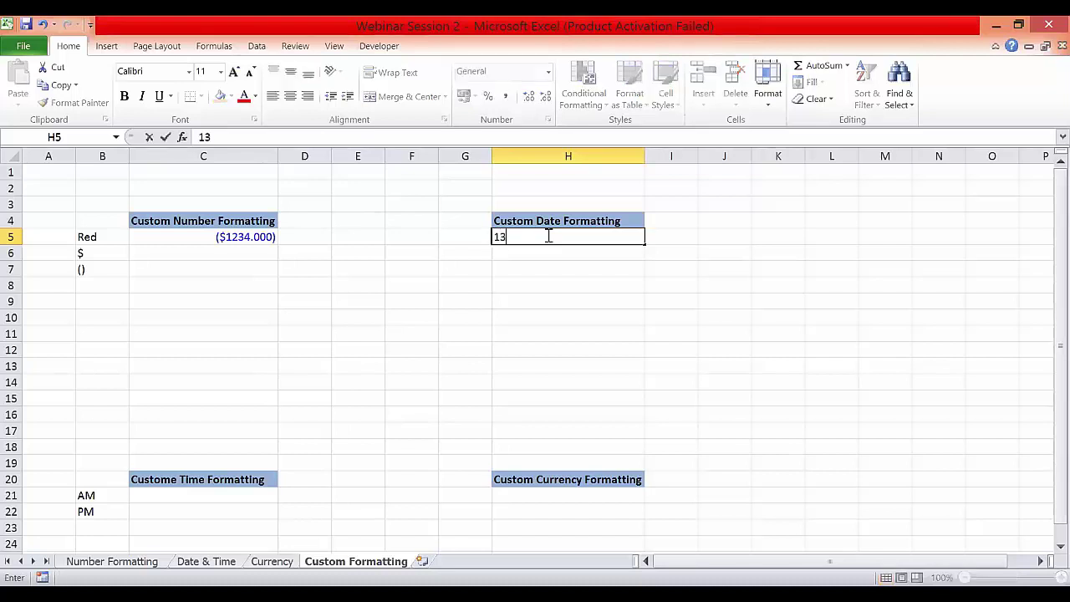
text(-07-198)
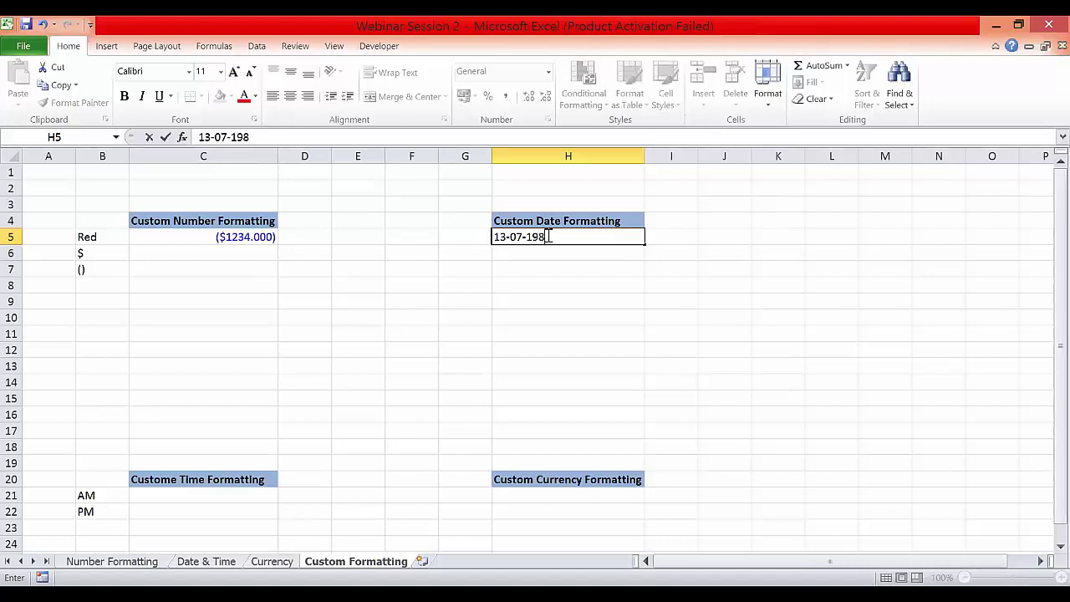
text(6)
key(Return)
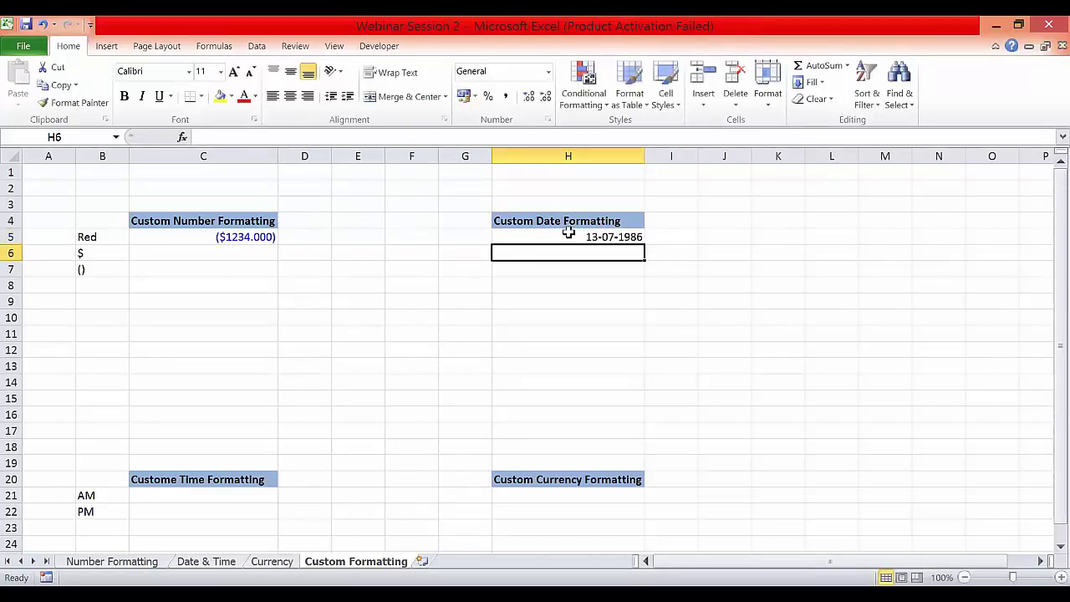
Browse the built-in date formats available for cell H5, leaving its format as it is.
click(568, 235)
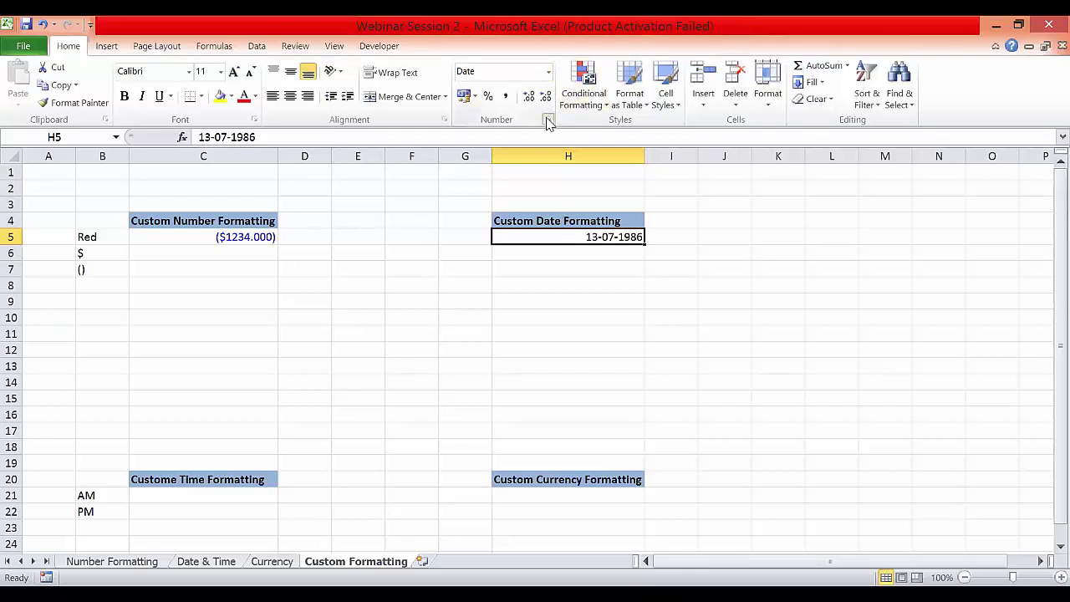
key(ctrl+1)
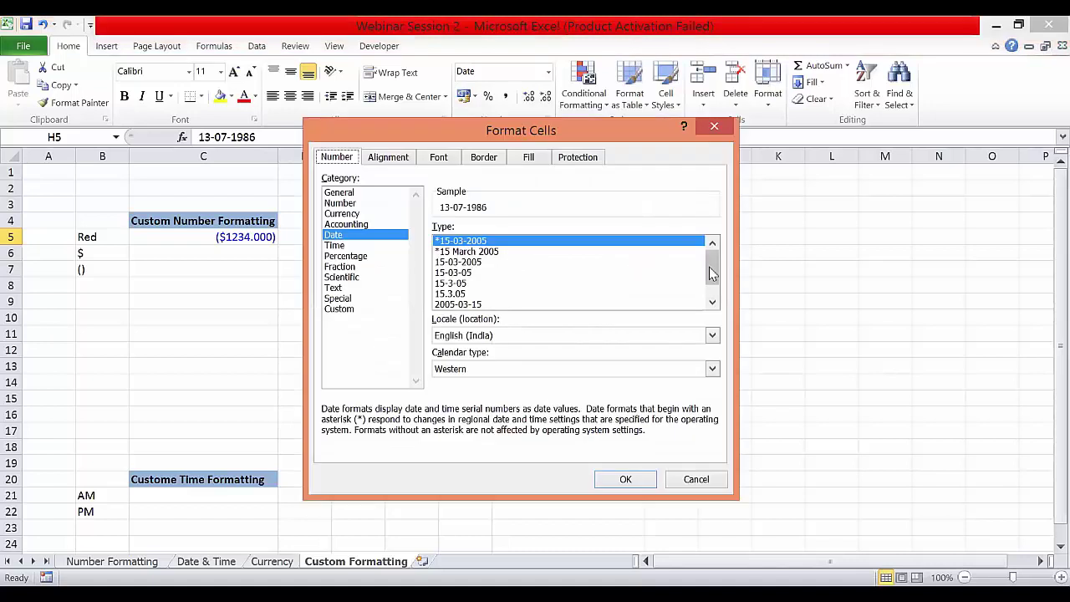
drag(715, 280, 713, 260)
key(Escape)
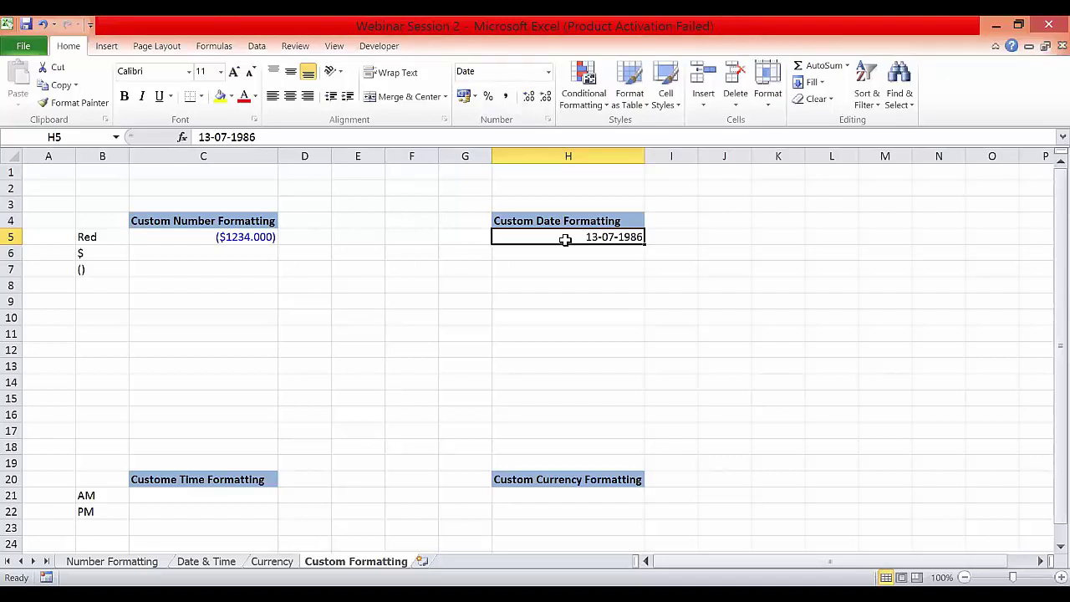
Replace H5's dd-mm-yyyy custom format code with dddd for the full weekday name.
click(548, 73)
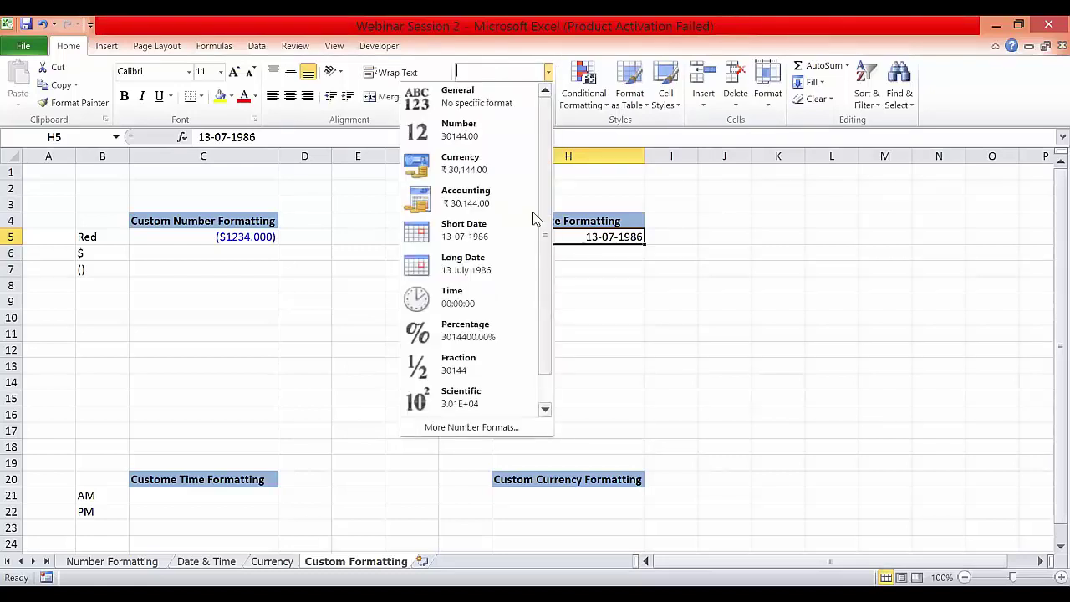
click(505, 430)
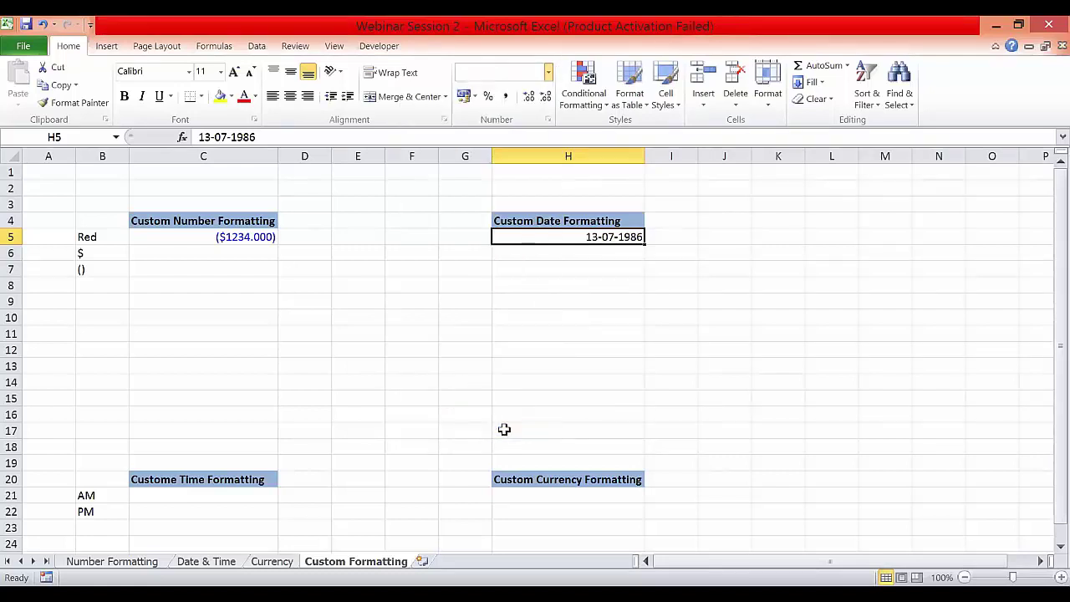
click(355, 312)
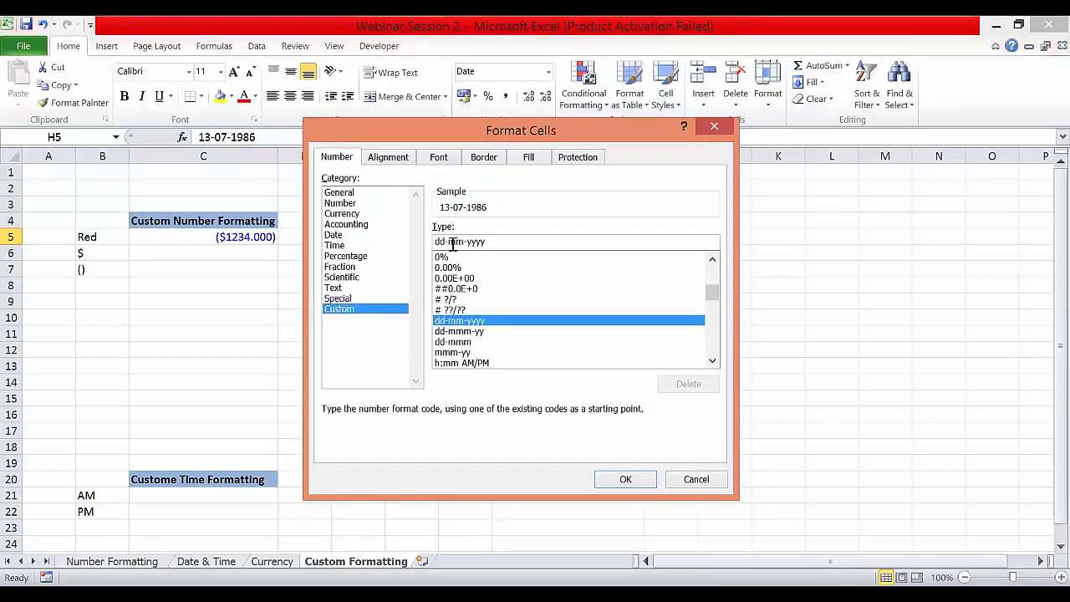
drag(494, 241, 427, 247)
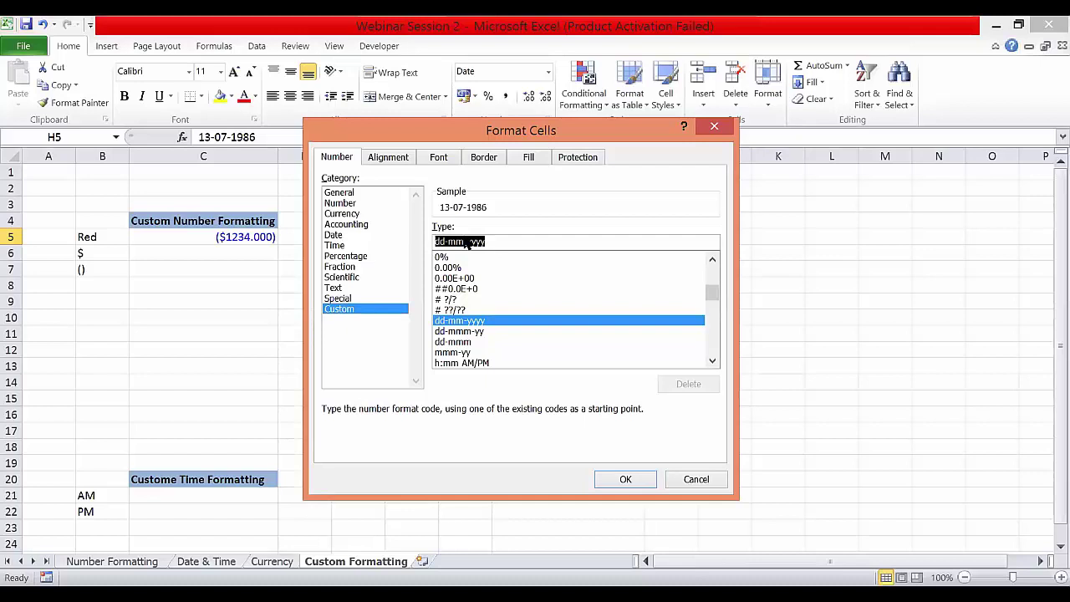
text(d)
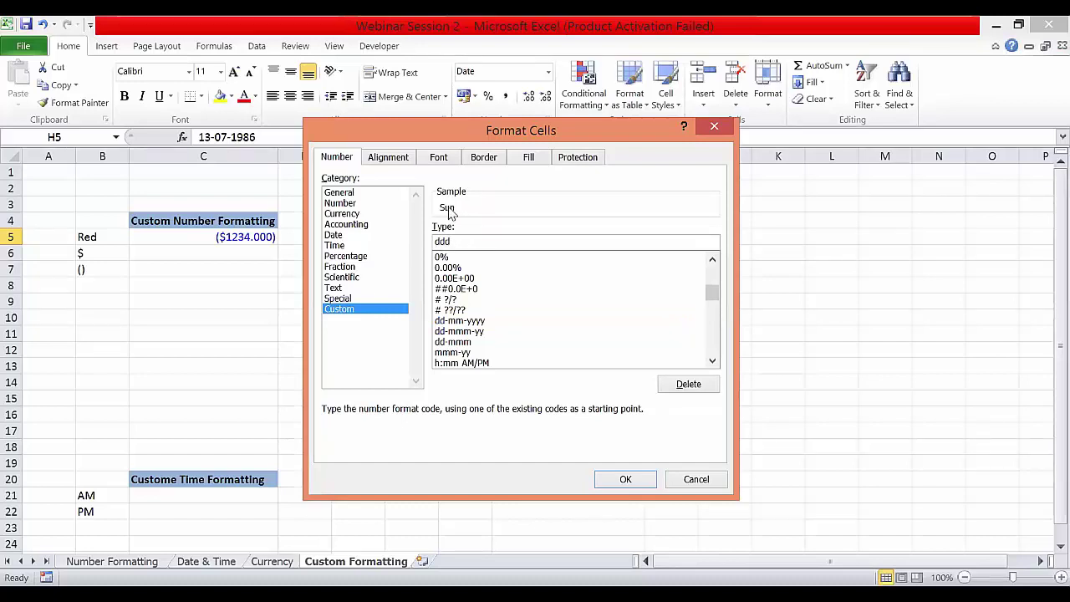
text(d)
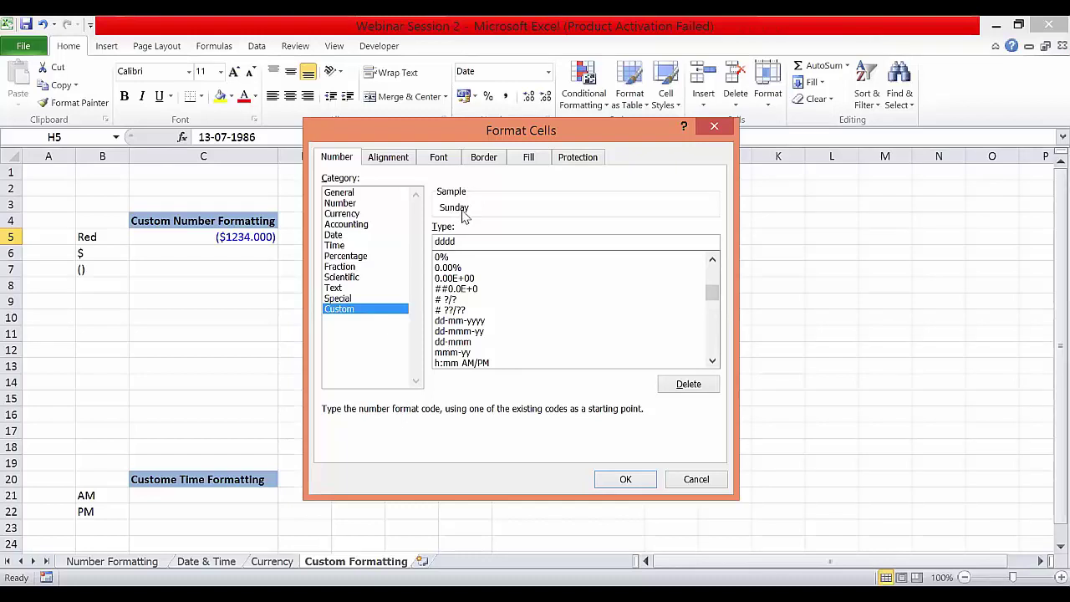
Extend H5's custom date format with day, abbreviated month and four-digit year as dddd, dd mmm, yyyy, and apply it.
key(BackSpace)
key(BackSpace)
text(d)
text(d)
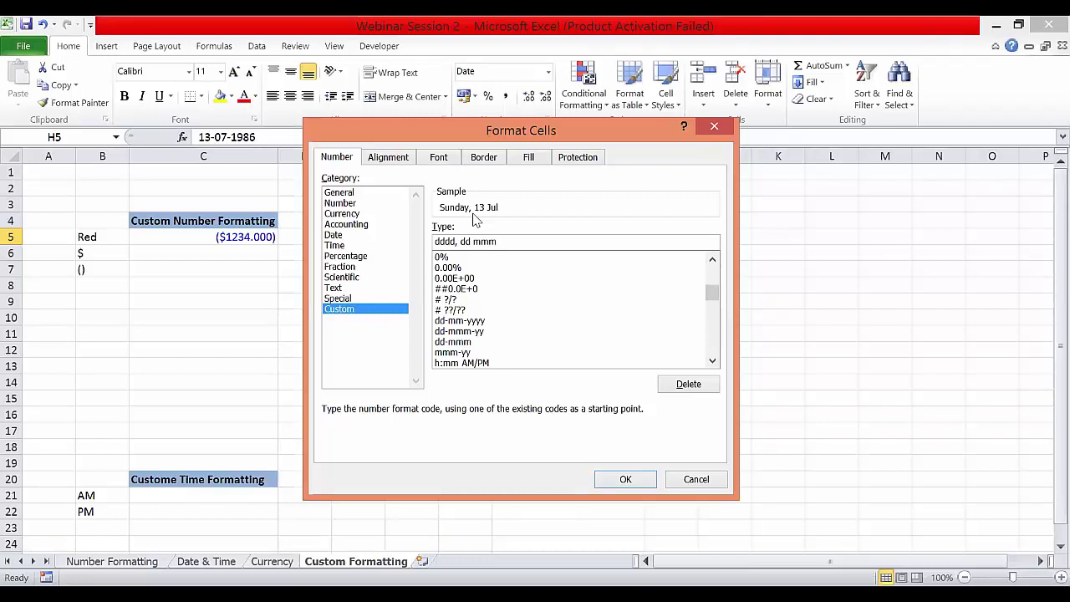
text(m)
key(BackSpace)
key(BackSpace)
text(m)
text(y)
text(yy)
text(y)
click(626, 480)
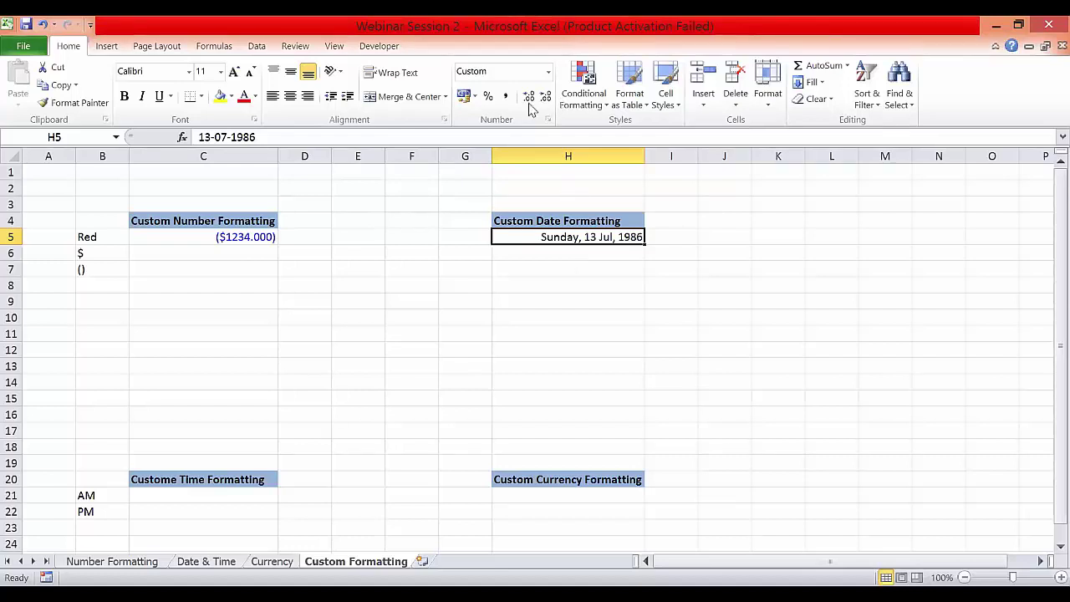
Review the built-in Date category types for H5 against the custom format, without applying any.
click(551, 122)
click(322, 237)
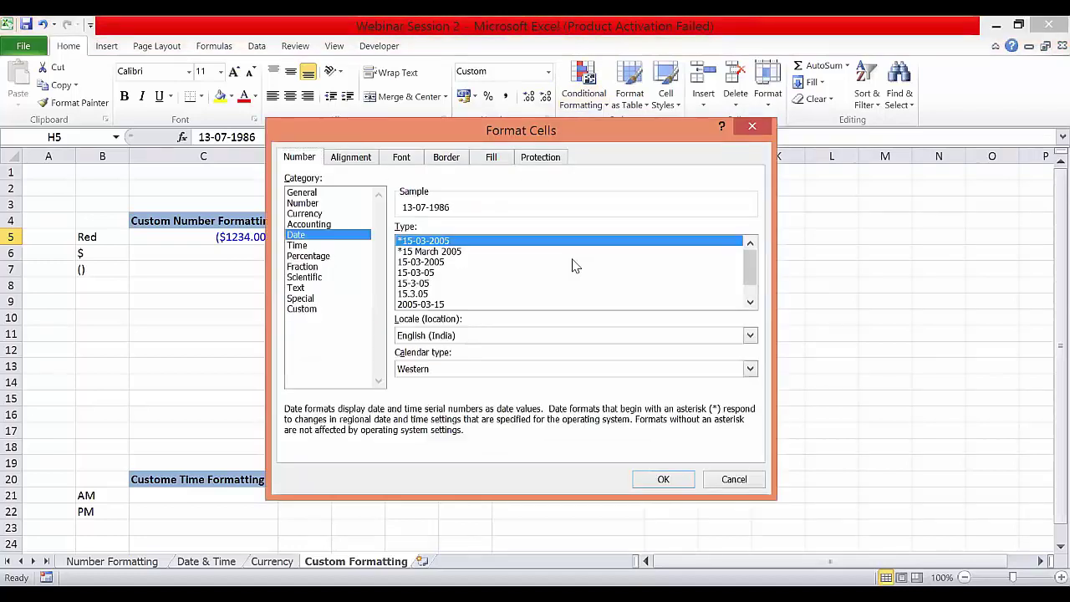
mouse_move(754, 264)
mouse_down()
mouse_move(753, 280)
mouse_move(750, 259)
mouse_up()
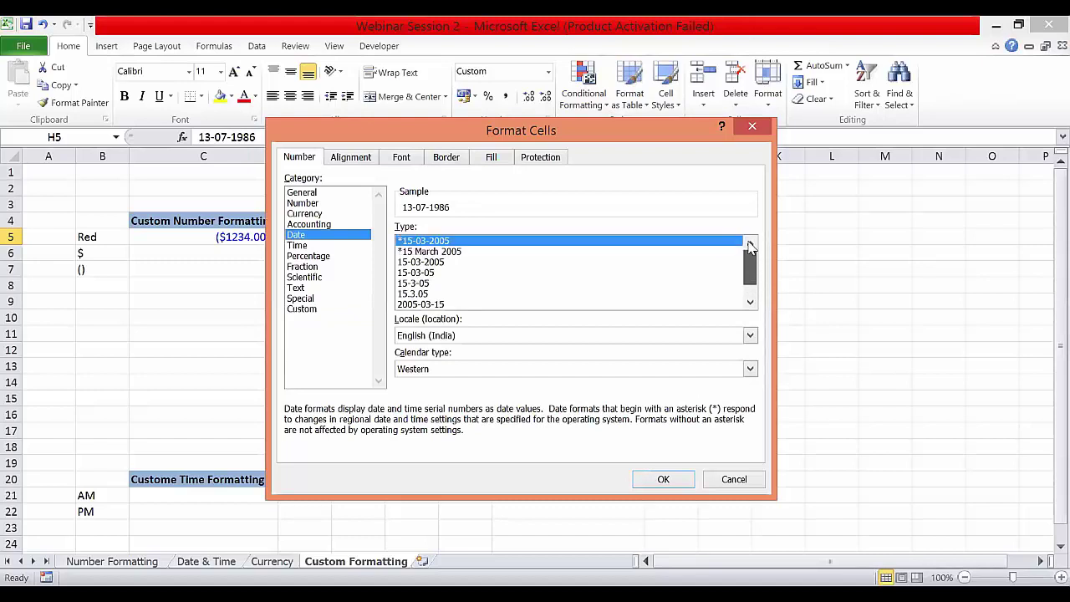
click(749, 485)
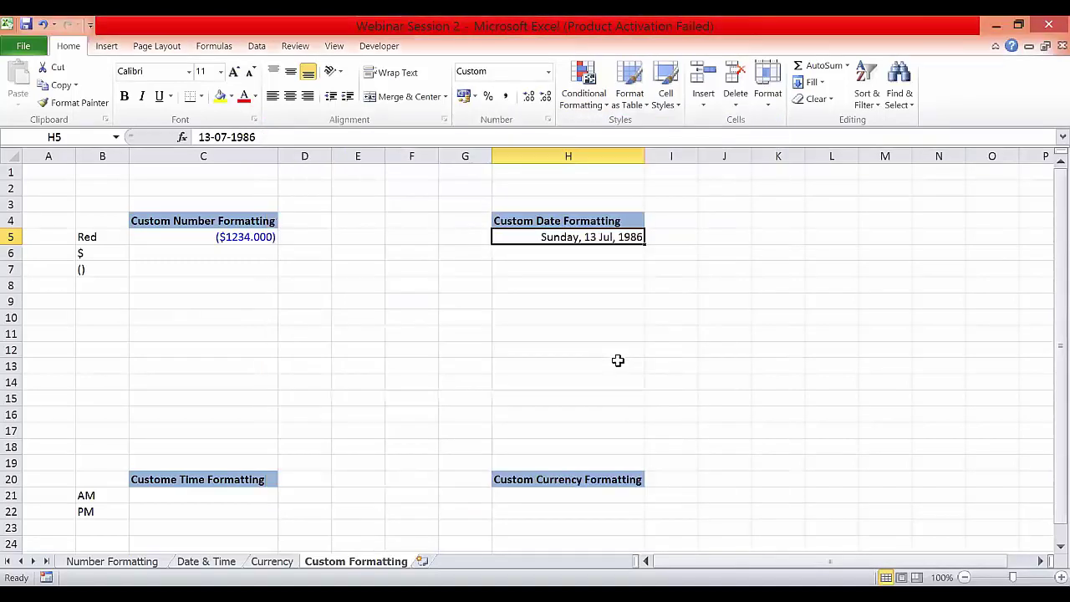
click(578, 323)
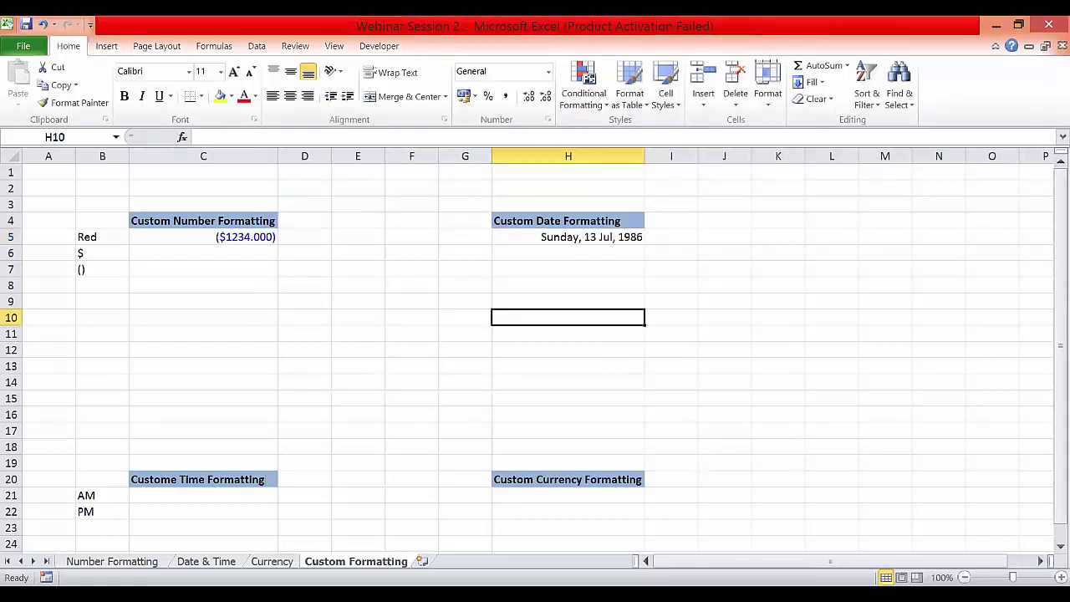
scroll(480, 329, down, 2)
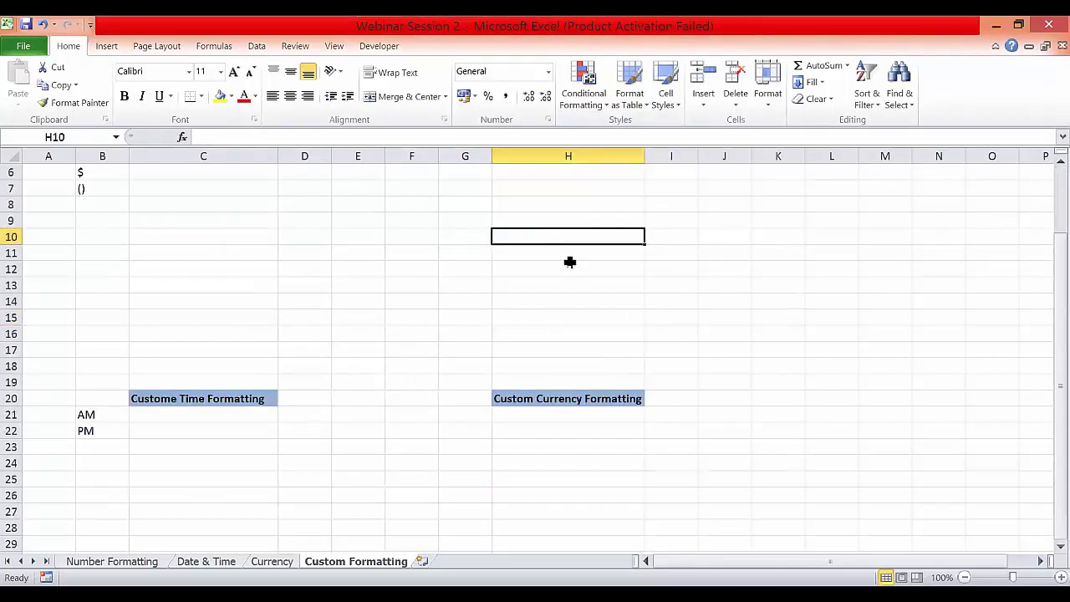
scroll(569, 262, up, 2)
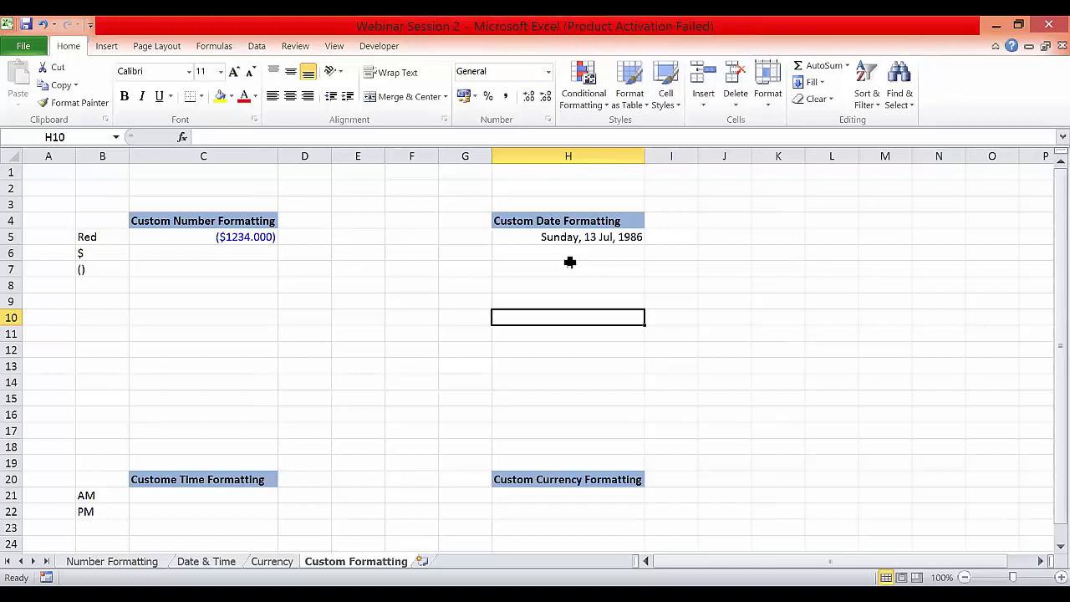
Correct the misspelled heading in C20 to Custom Time Formatting.
scroll(569, 262, down, 2)
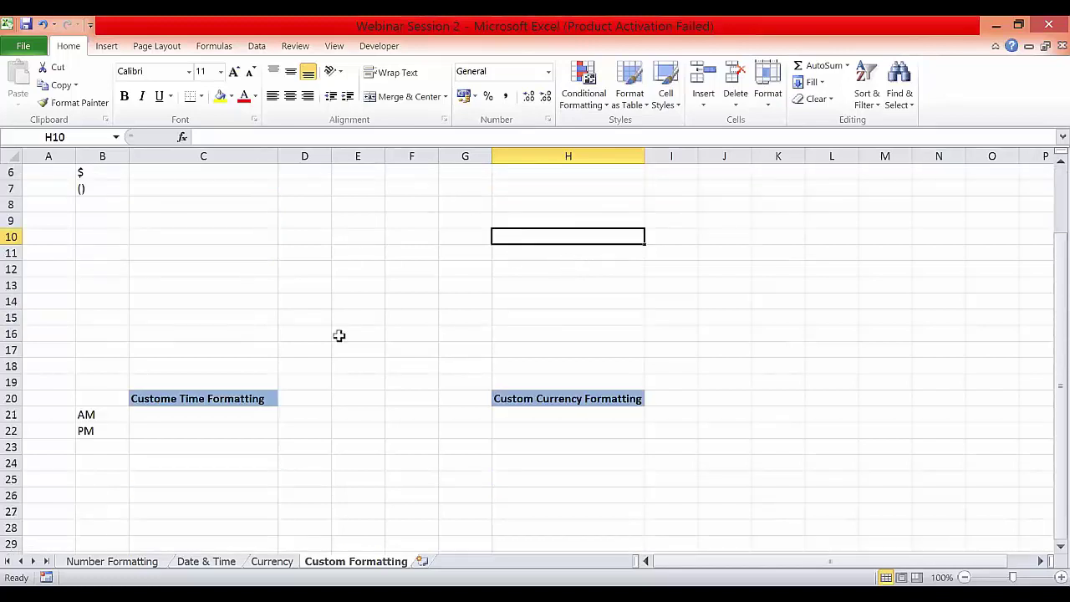
click(162, 415)
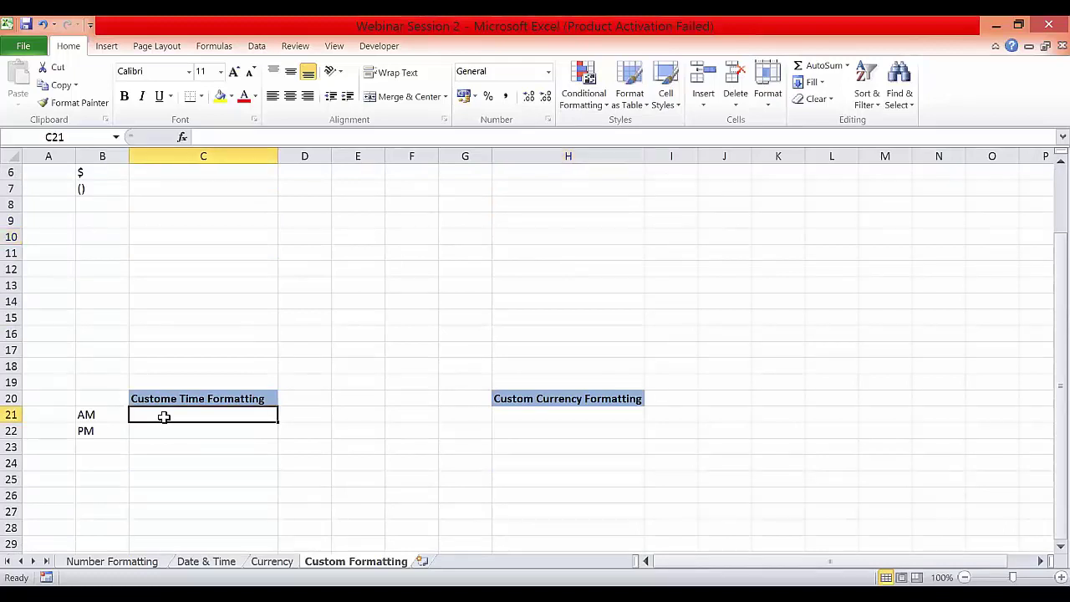
double_click(178, 399)
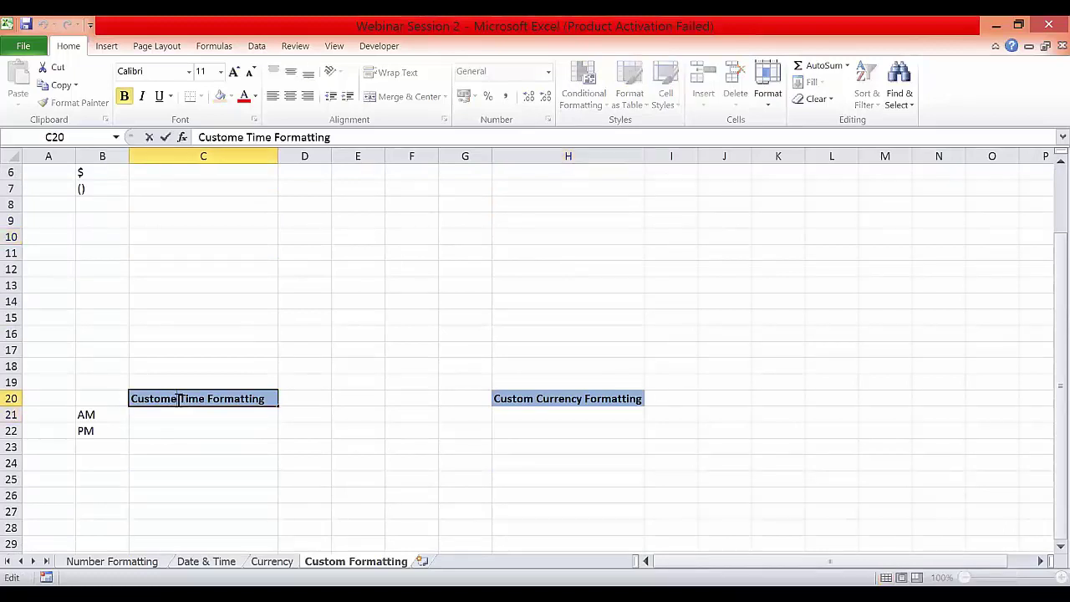
key(BackSpace)
key(Return)
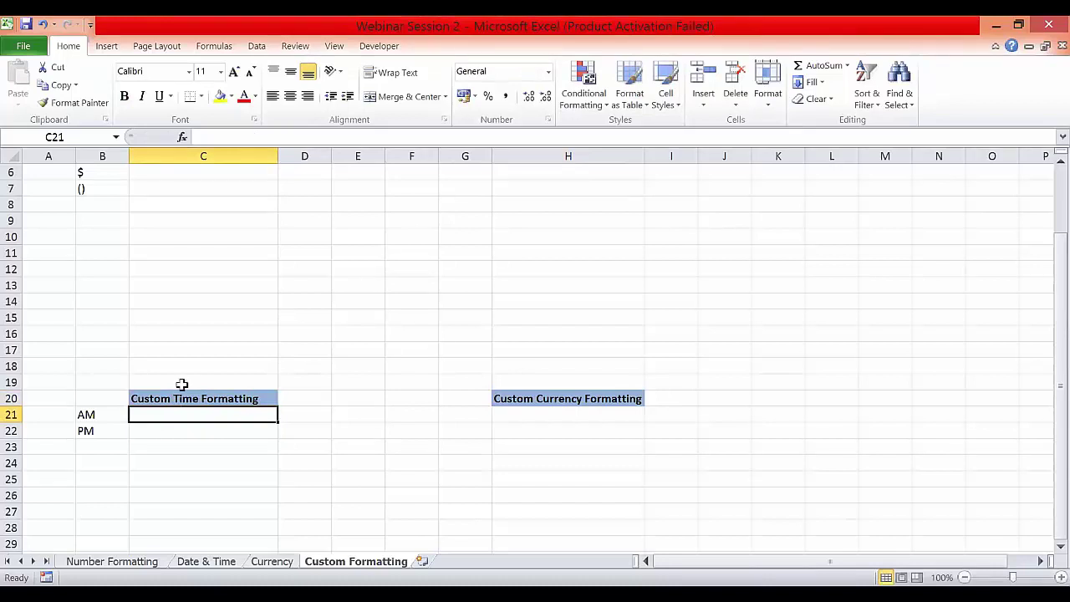
Enter the time 09:30:34 in cell C21 beside the AM label.
text(09:)
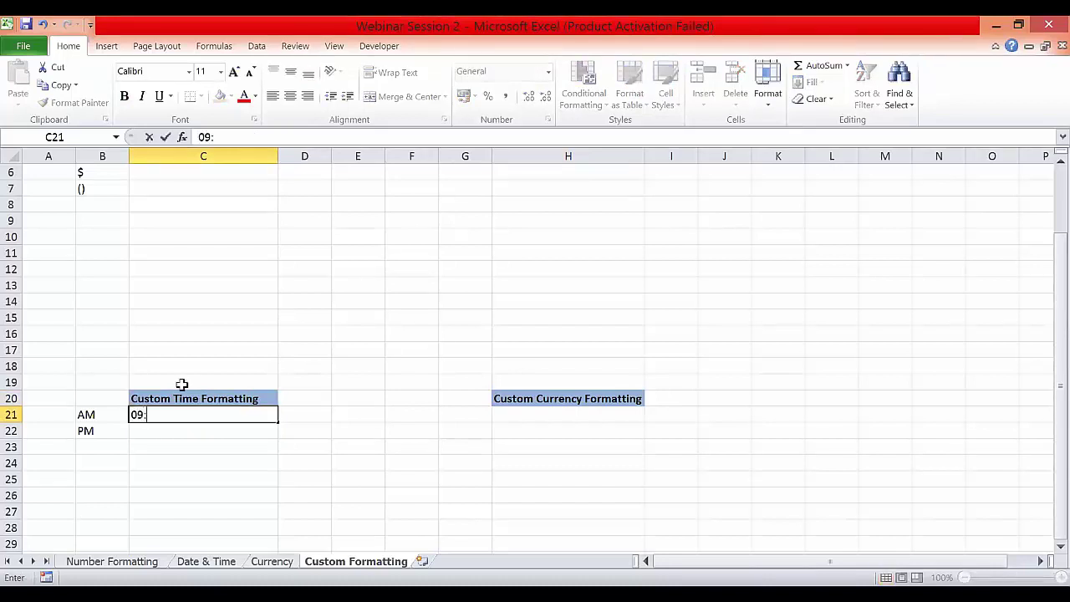
text(30:34)
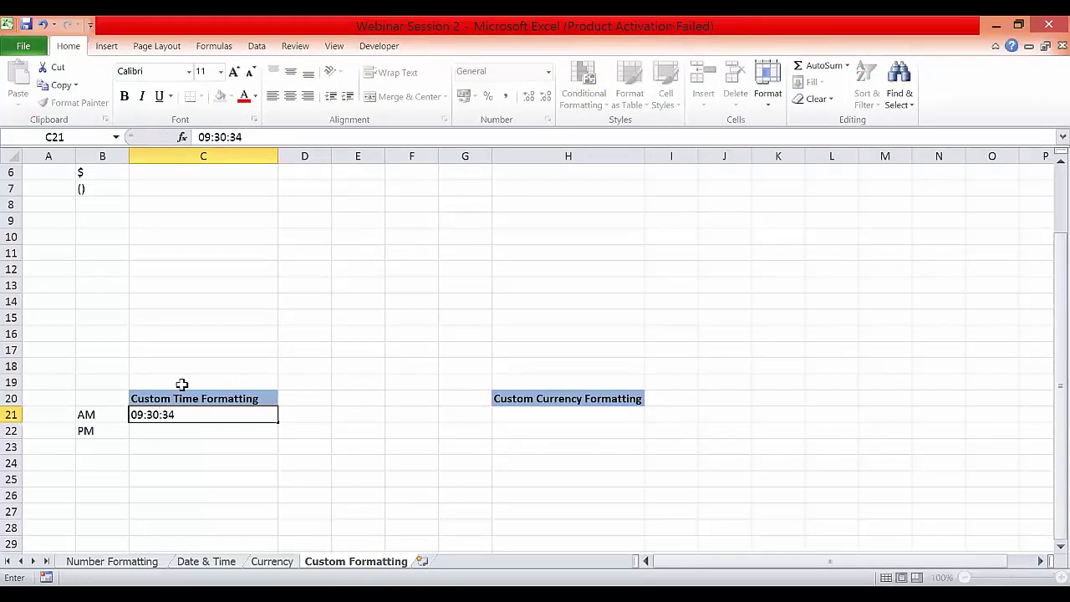
key(Return)
Apply a custom time format to C21 based on h:mm:ss AM/PM with the seconds removed, making it h:mm AM/PM.
click(212, 415)
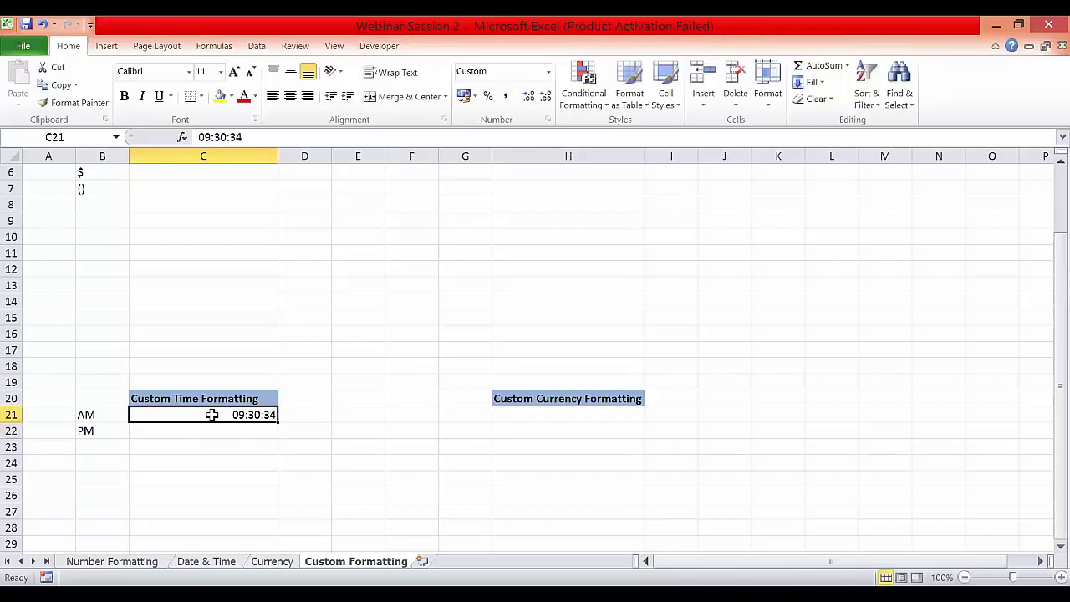
click(547, 122)
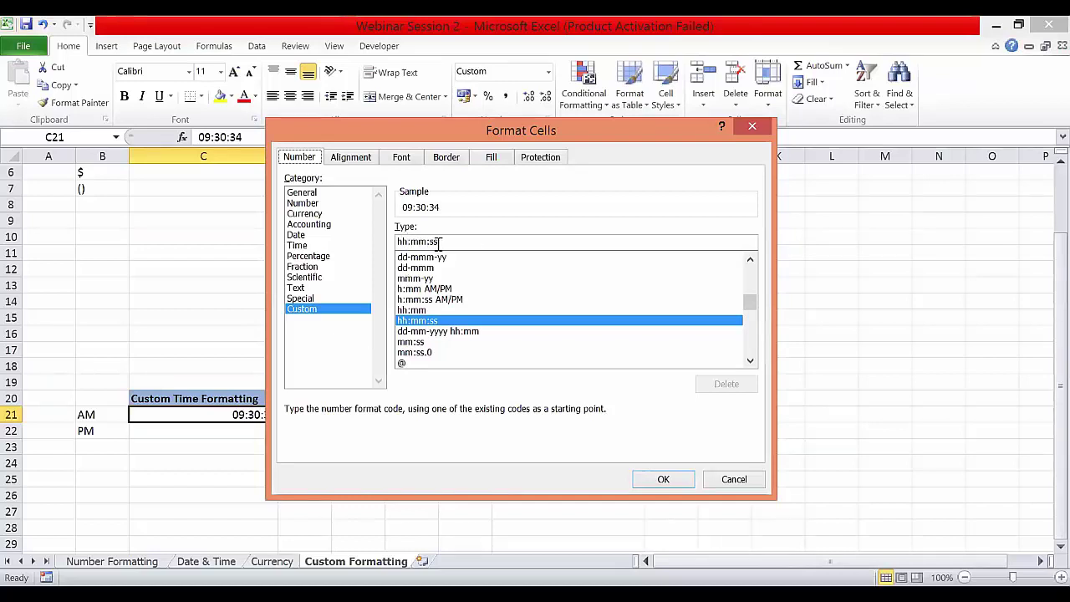
click(446, 300)
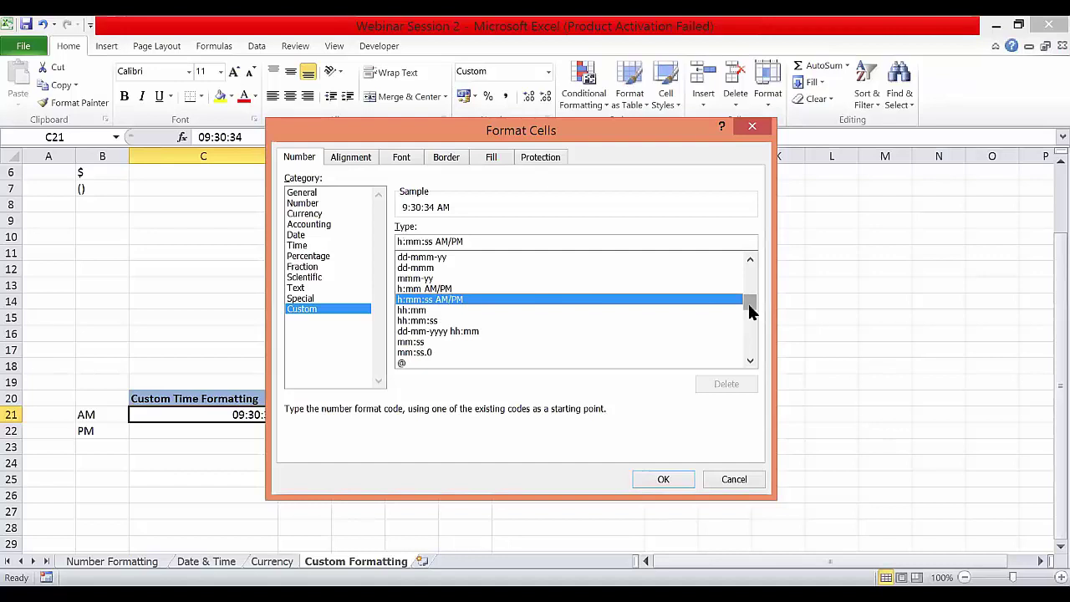
click(433, 240)
key(BackSpace)
key(BackSpace)
key(BackSpace)
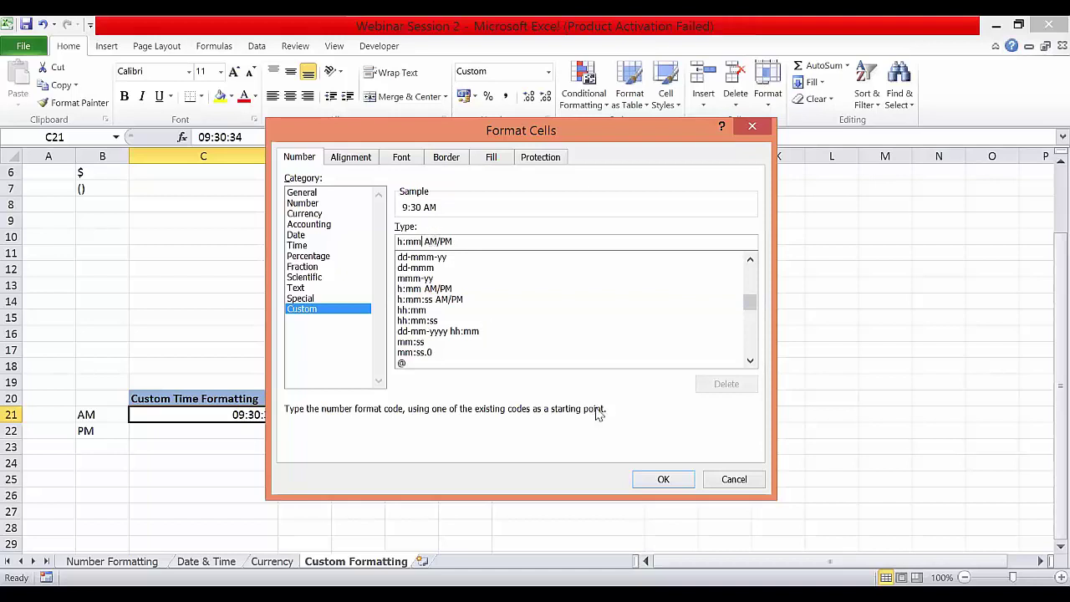
click(663, 479)
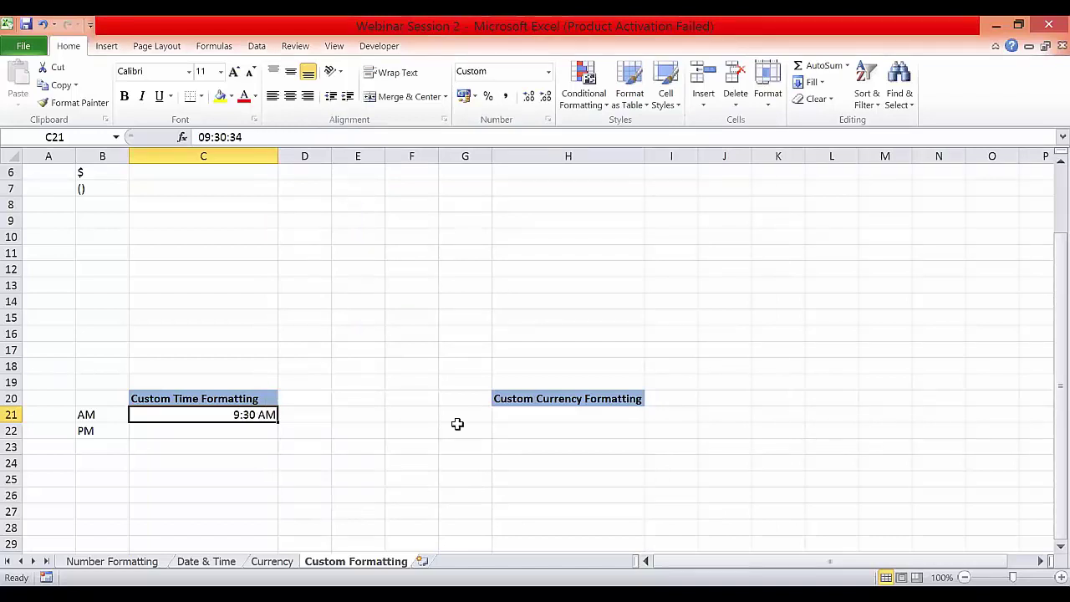
Enter the time 16:09:09 in cell C22 beside the PM label.
click(231, 430)
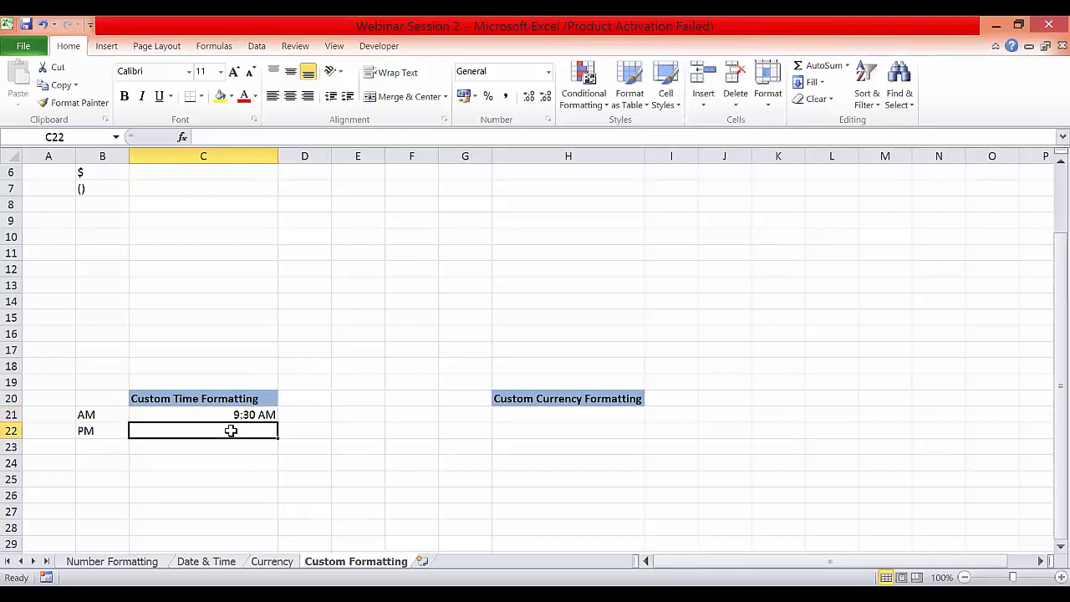
text(16:)
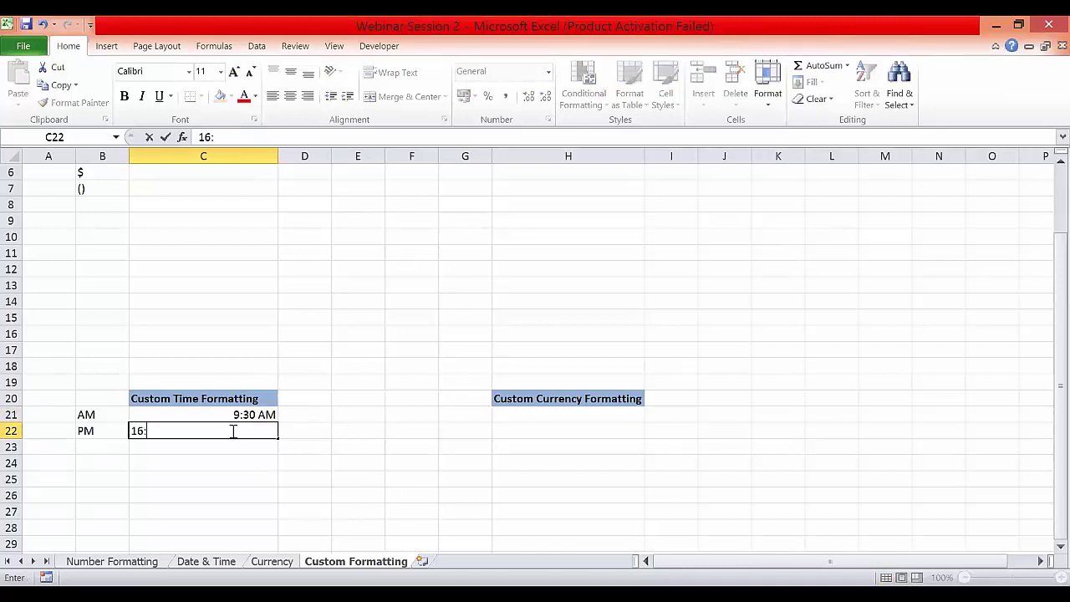
text(09:09)
key(Return)
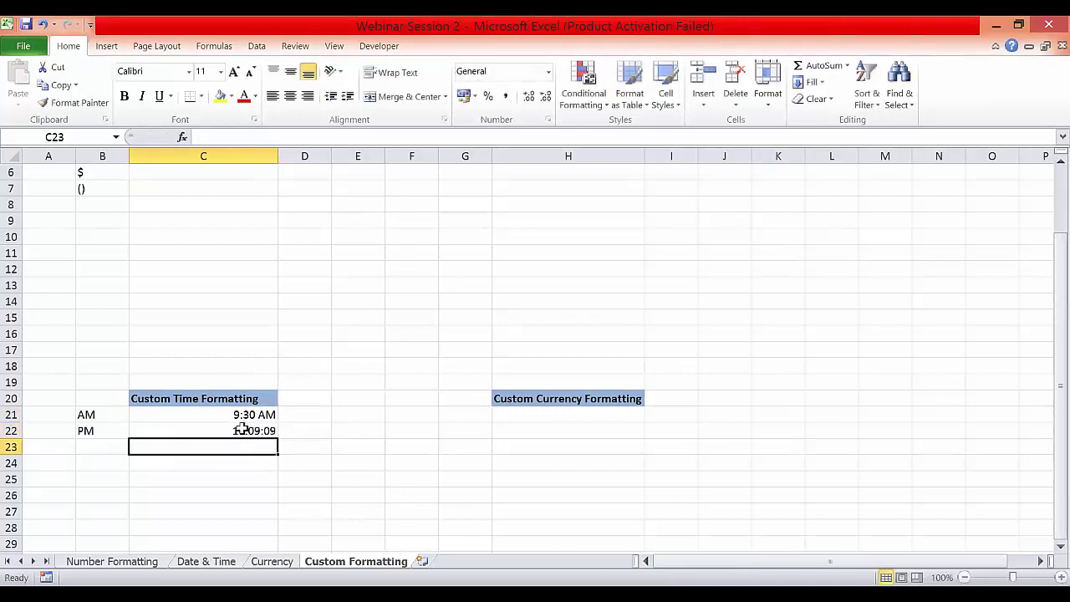
Copy C21's time format onto C22 with Format Painter.
click(243, 426)
click(245, 416)
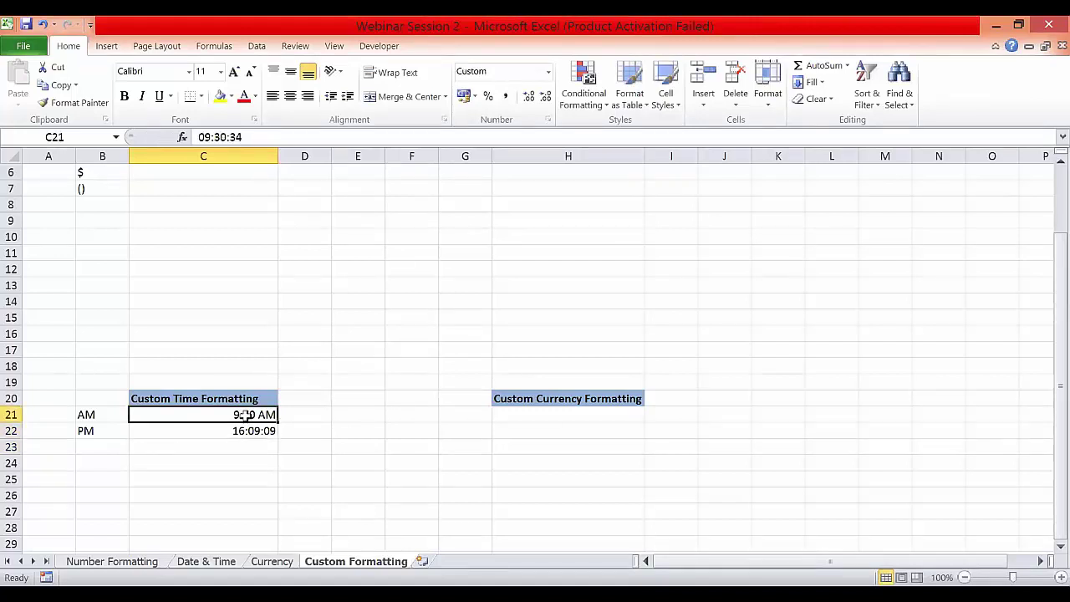
click(90, 108)
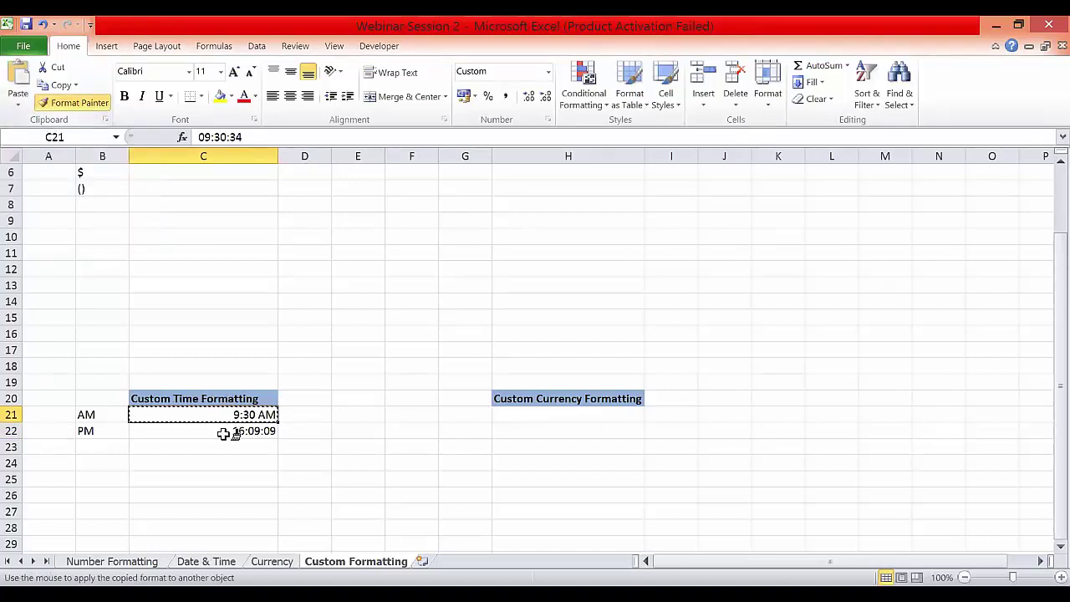
click(227, 430)
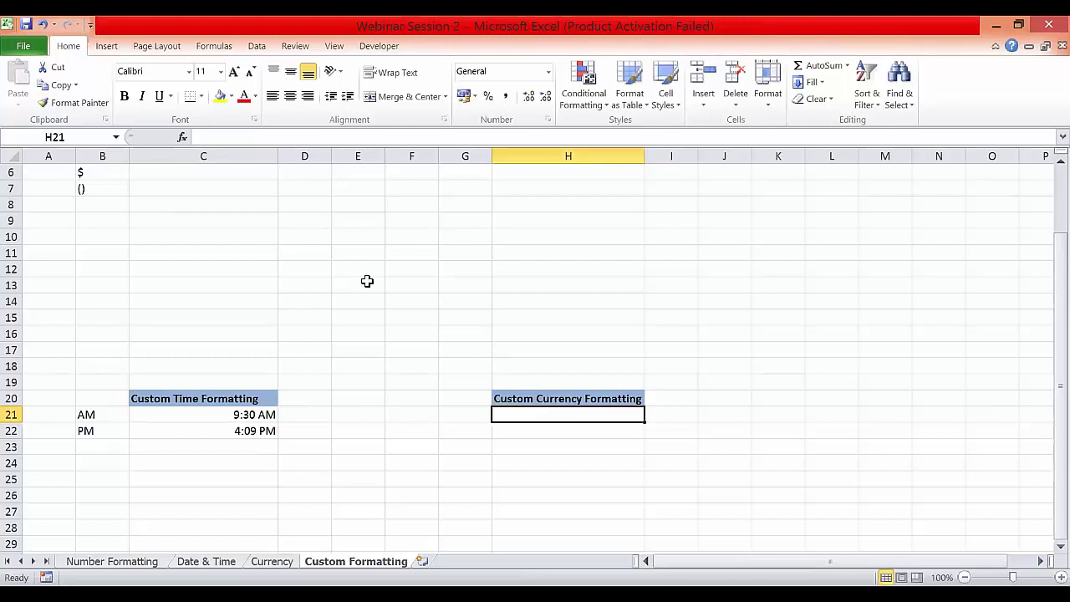
scroll(367, 281, up, 2)
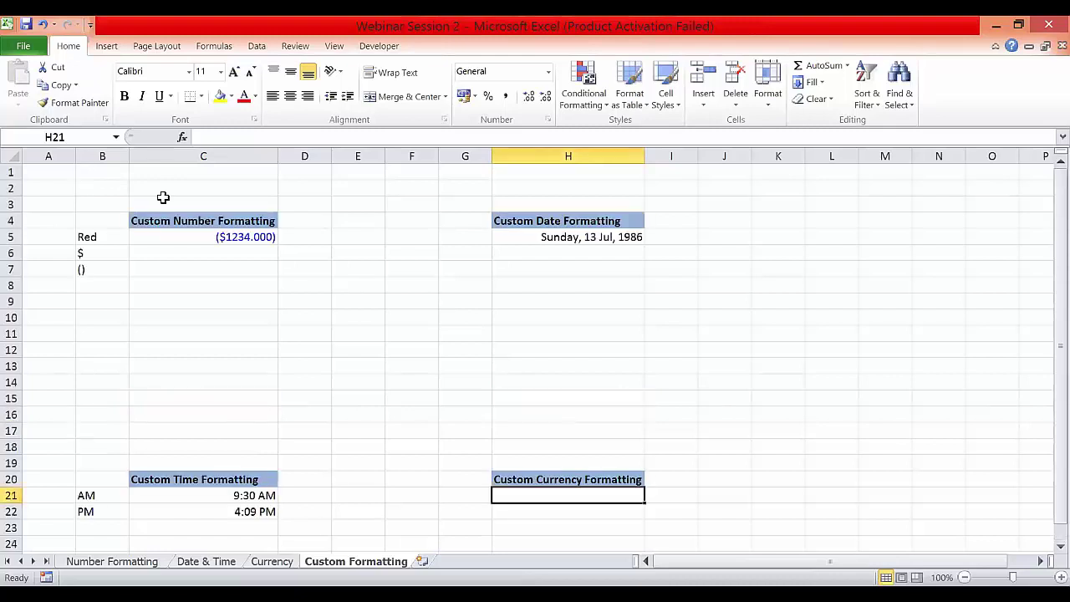
click(185, 237)
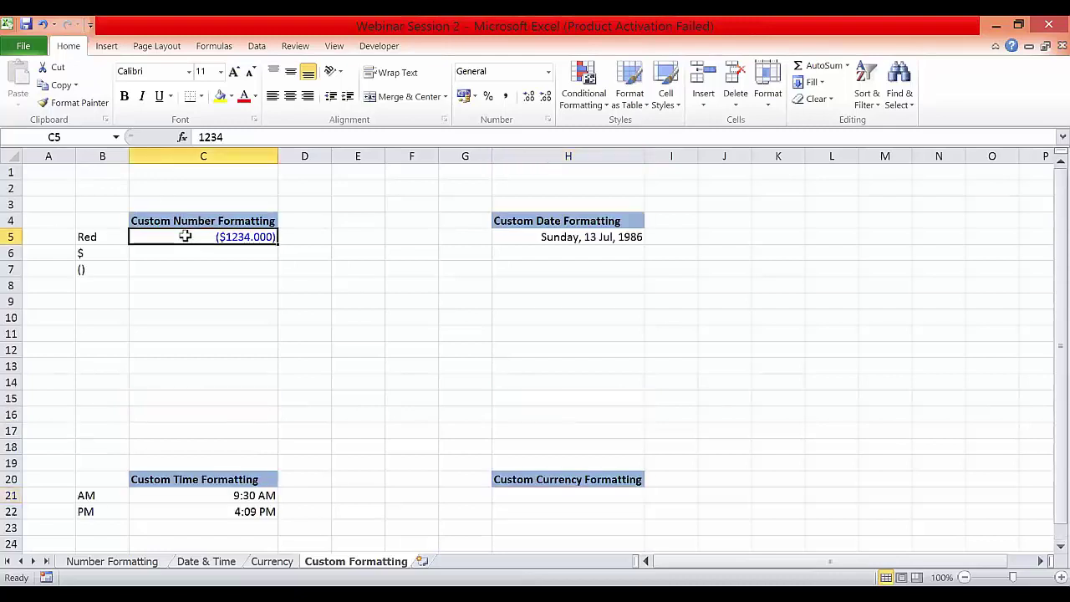
click(523, 499)
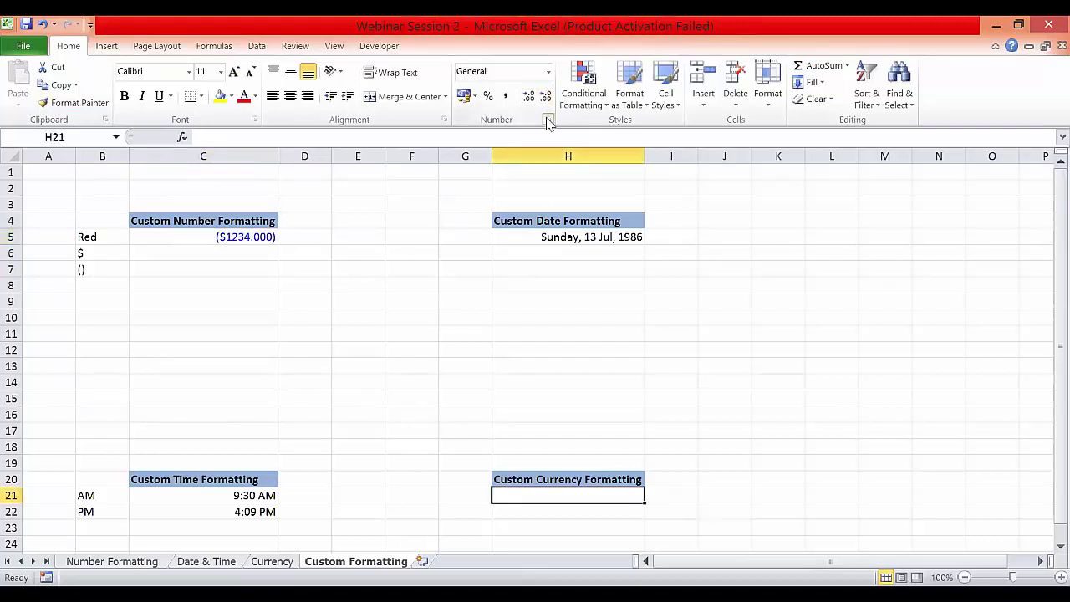
key(ctrl+1)
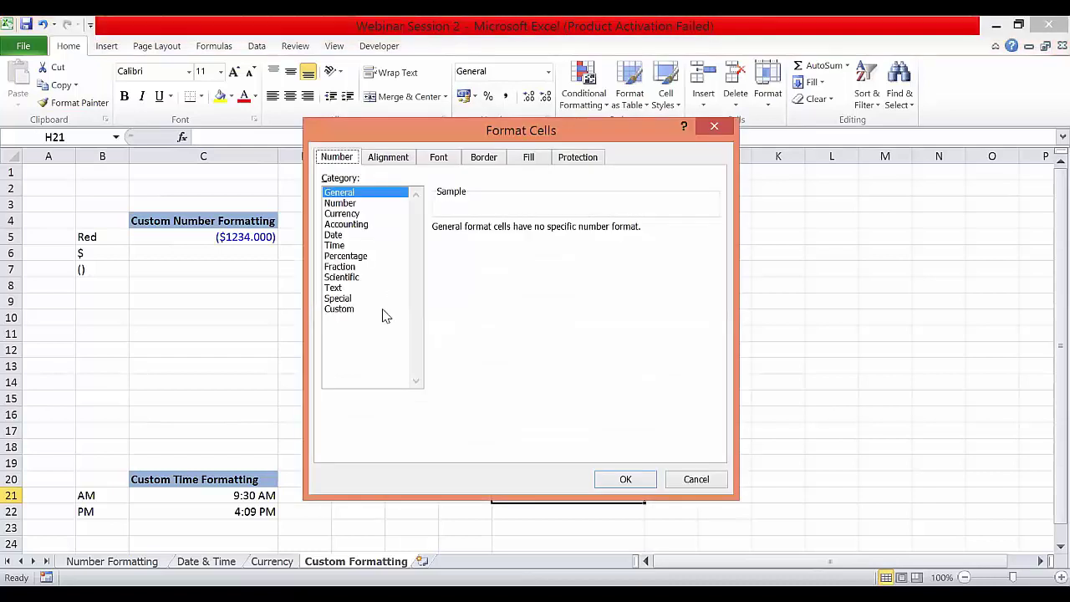
click(696, 479)
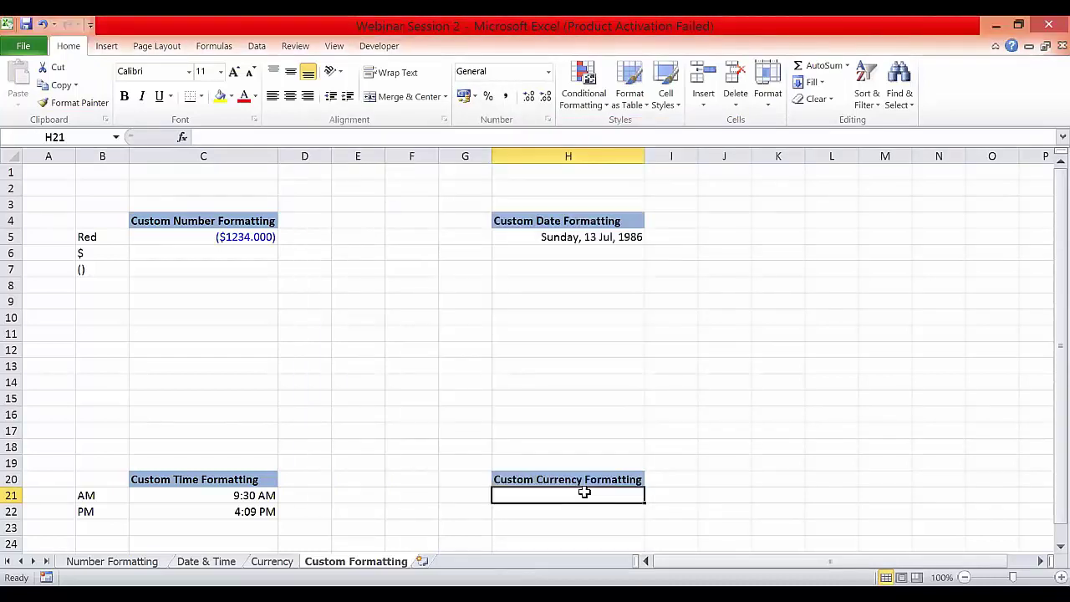
Enter 5000 in cell H21 under the Custom Currency Formatting heading.
text(5000)
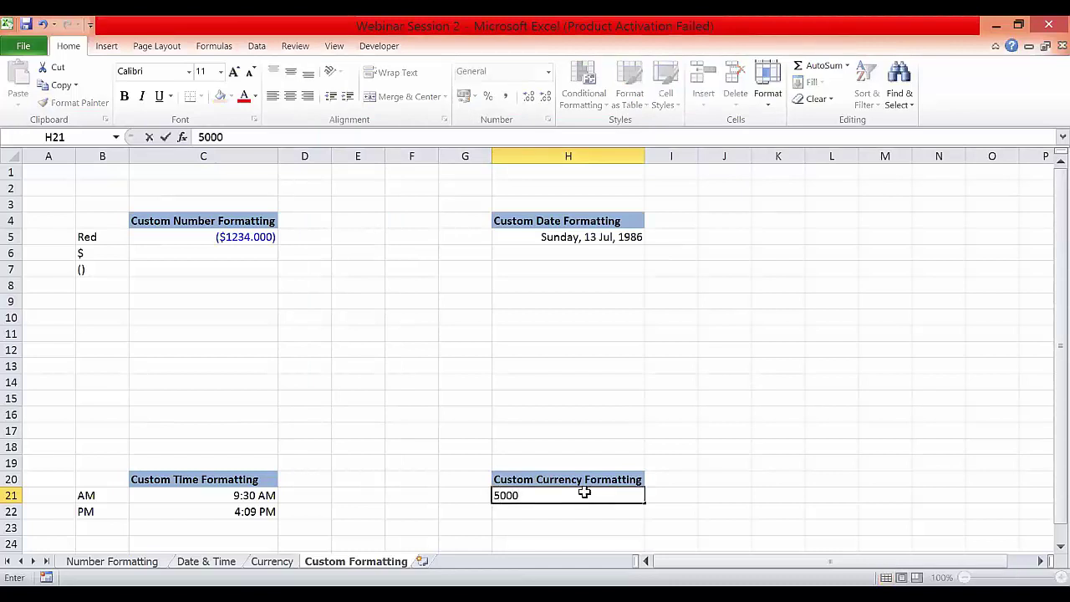
key(Return)
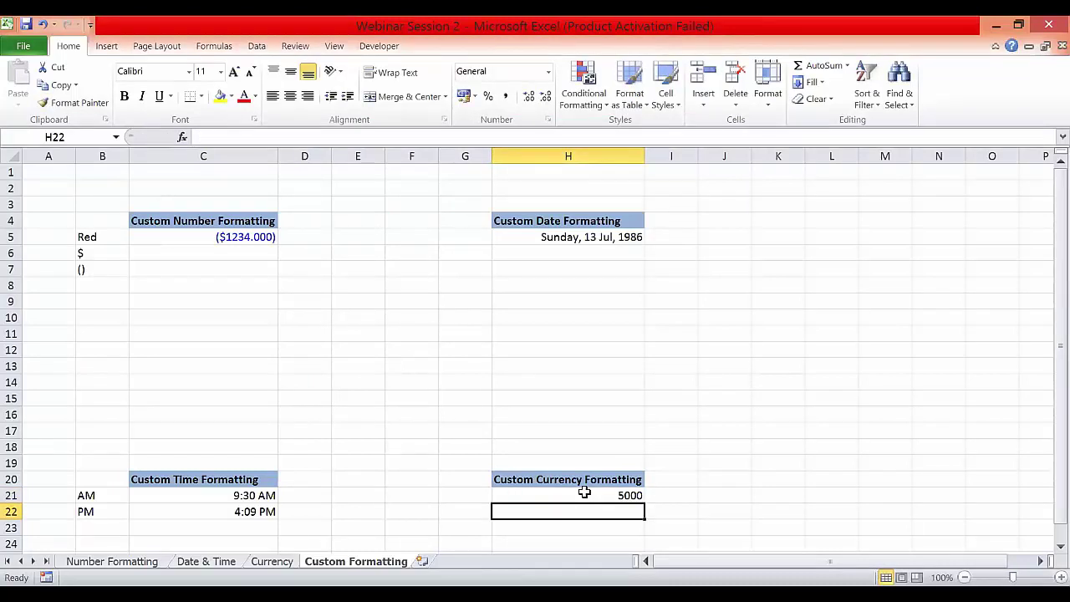
click(583, 493)
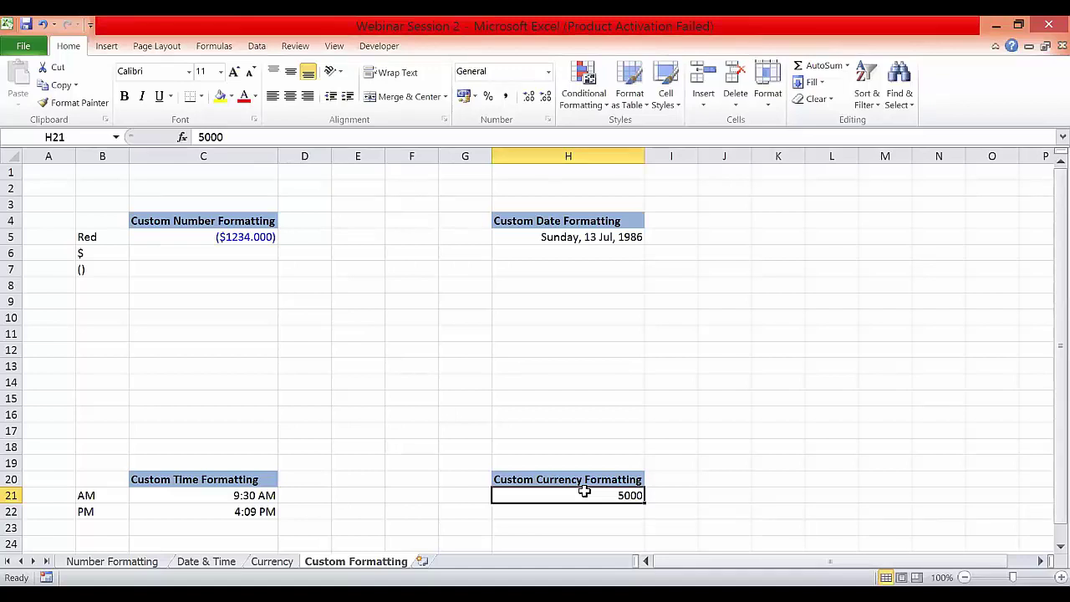
Enter a comma in cell J20 as a note beside the currency section.
click(723, 481)
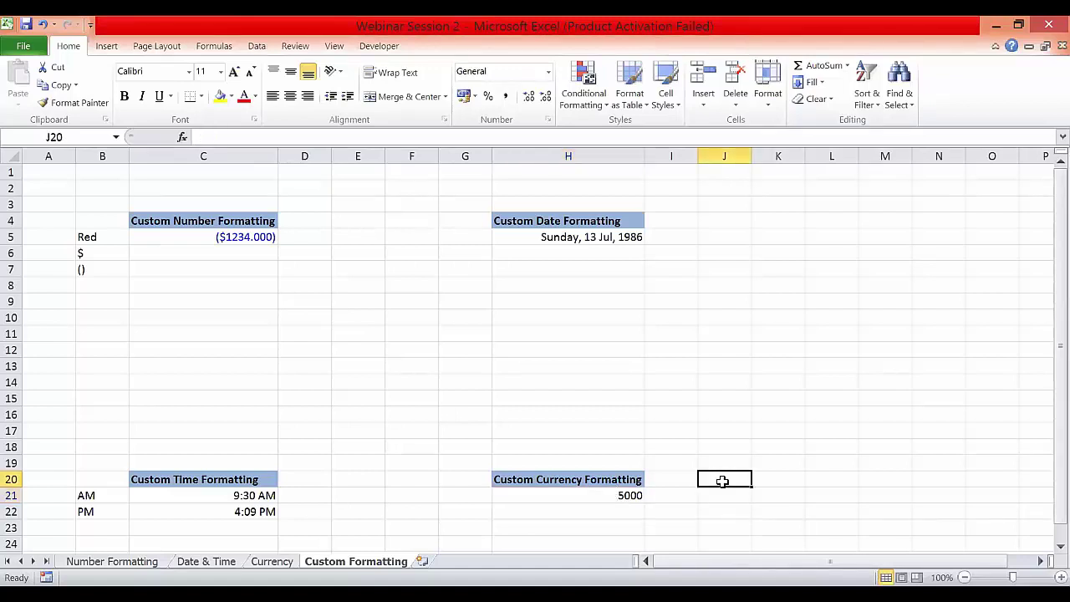
text(,)
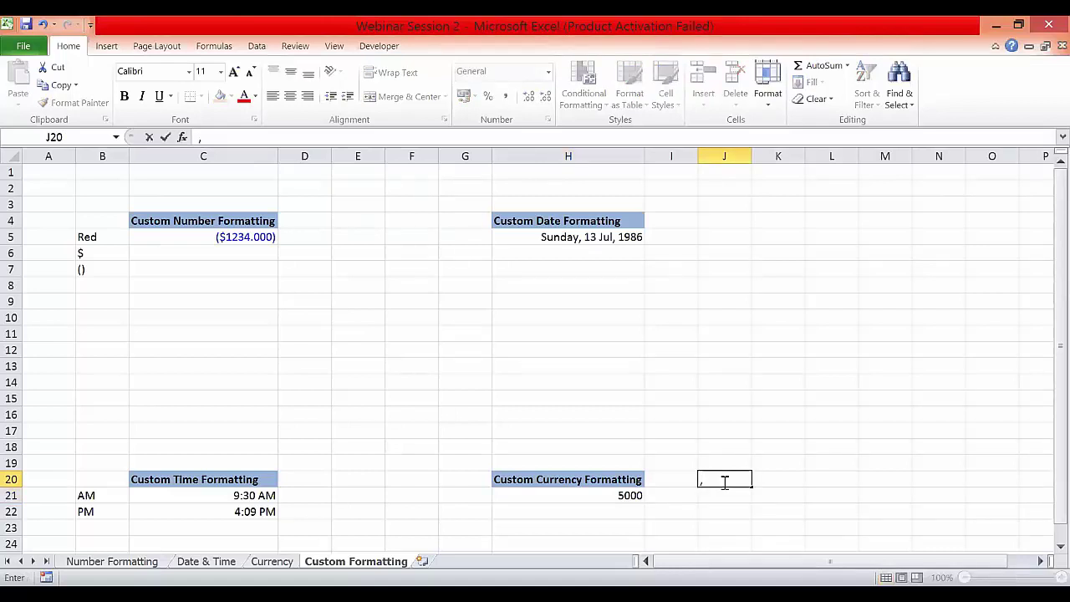
key(Return)
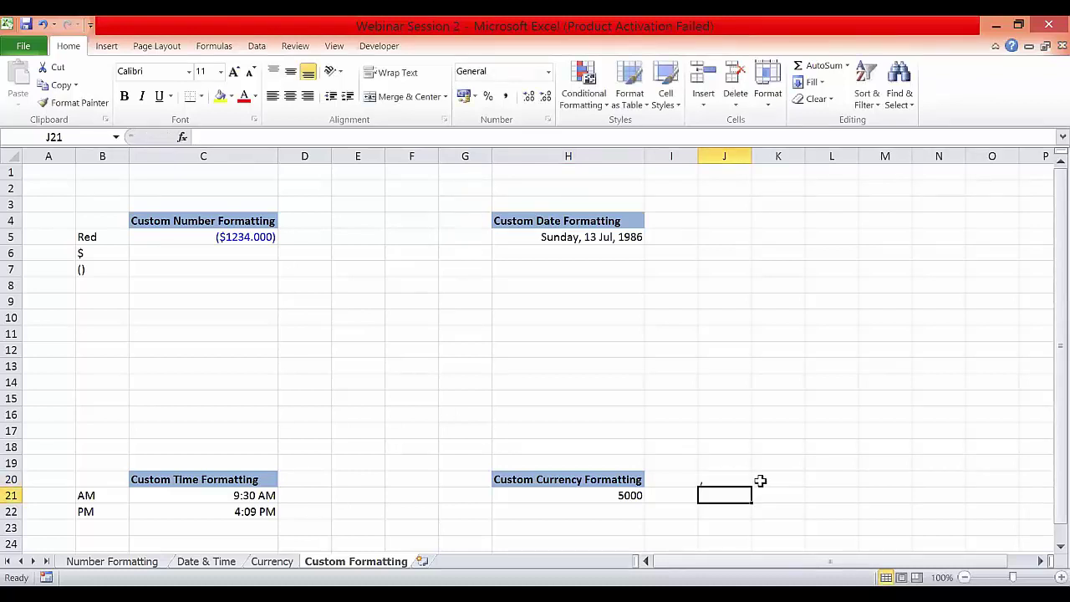
click(761, 479)
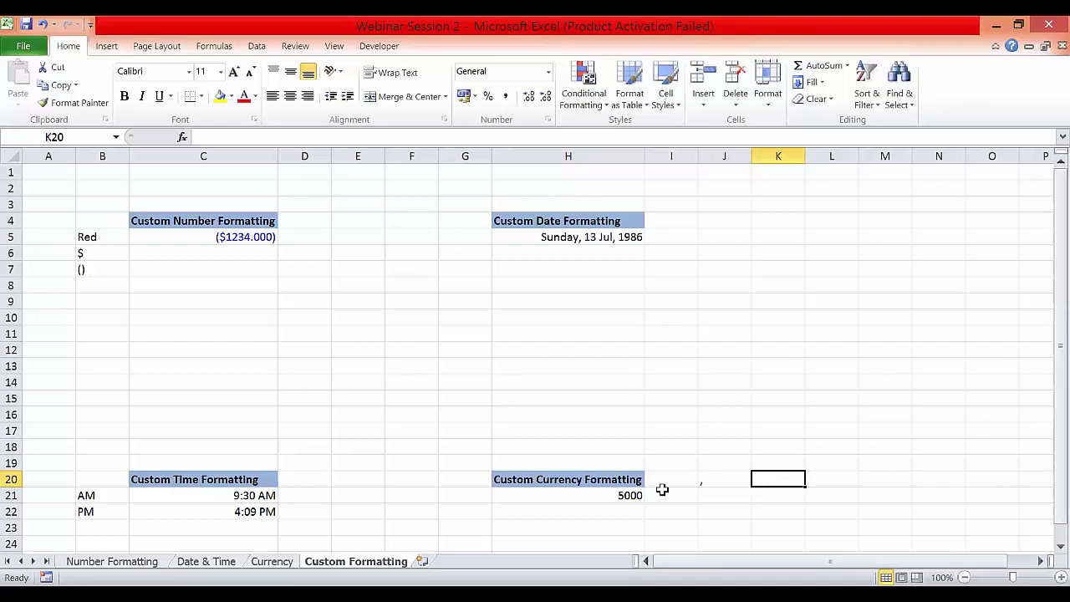
Format H21 as rupee currency with two decimals, using the custom code ₹ #,##0.00.
click(619, 496)
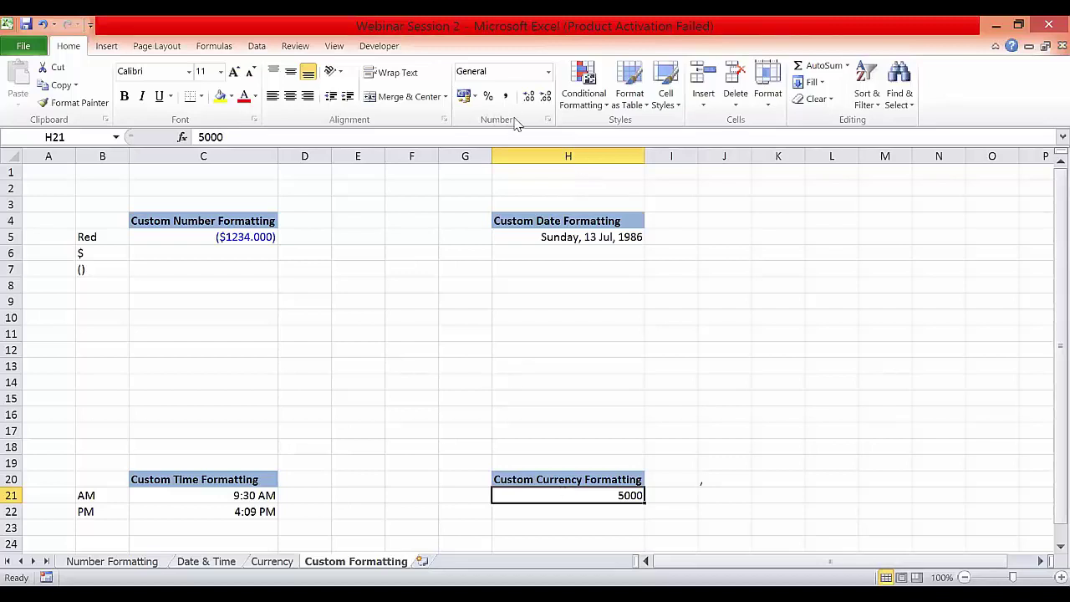
click(547, 123)
click(352, 214)
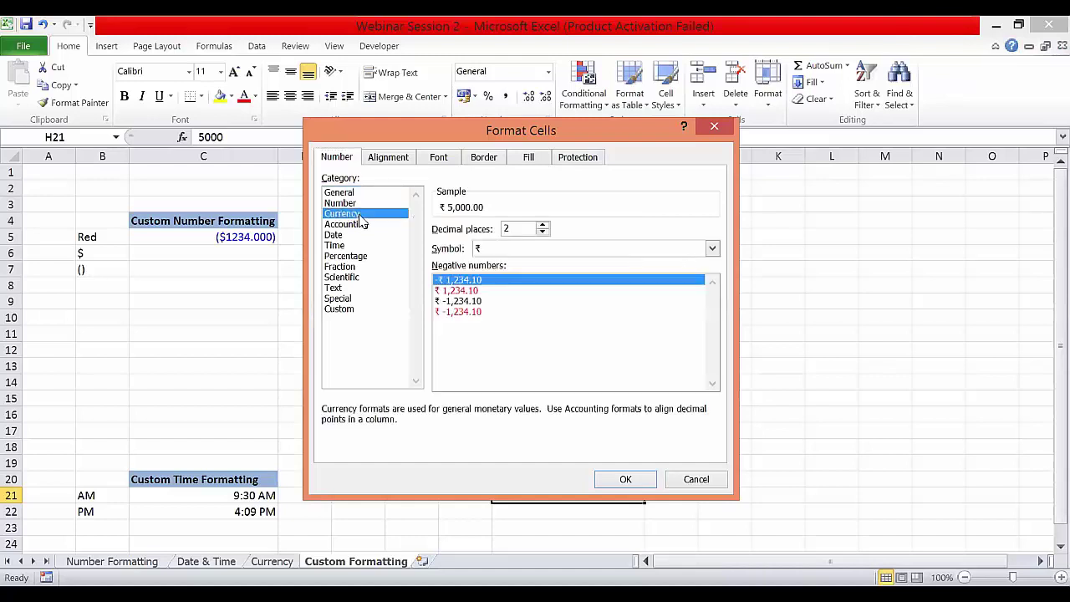
click(349, 311)
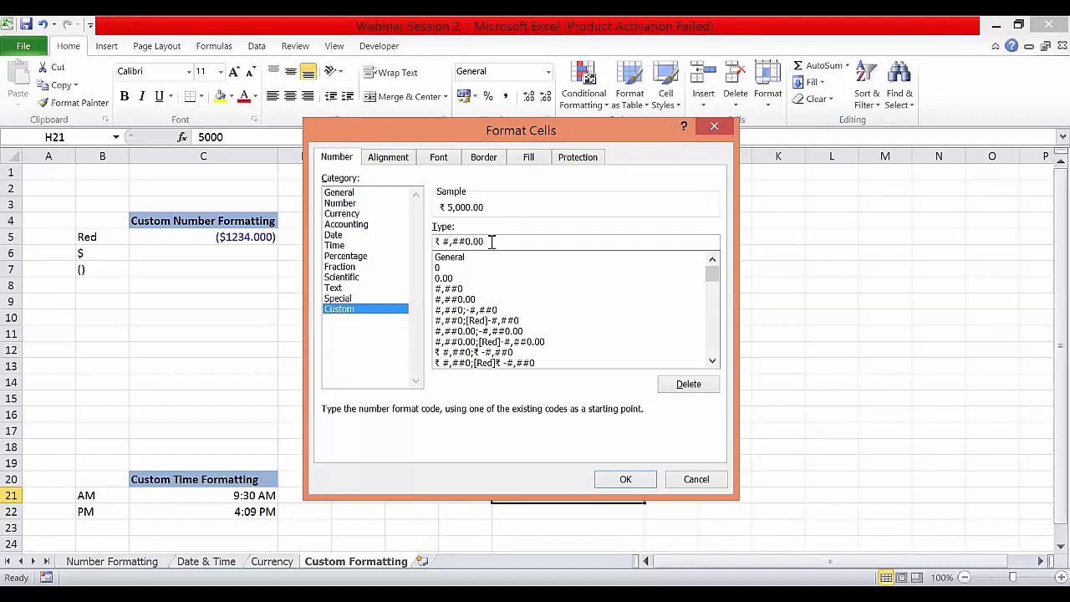
click(627, 480)
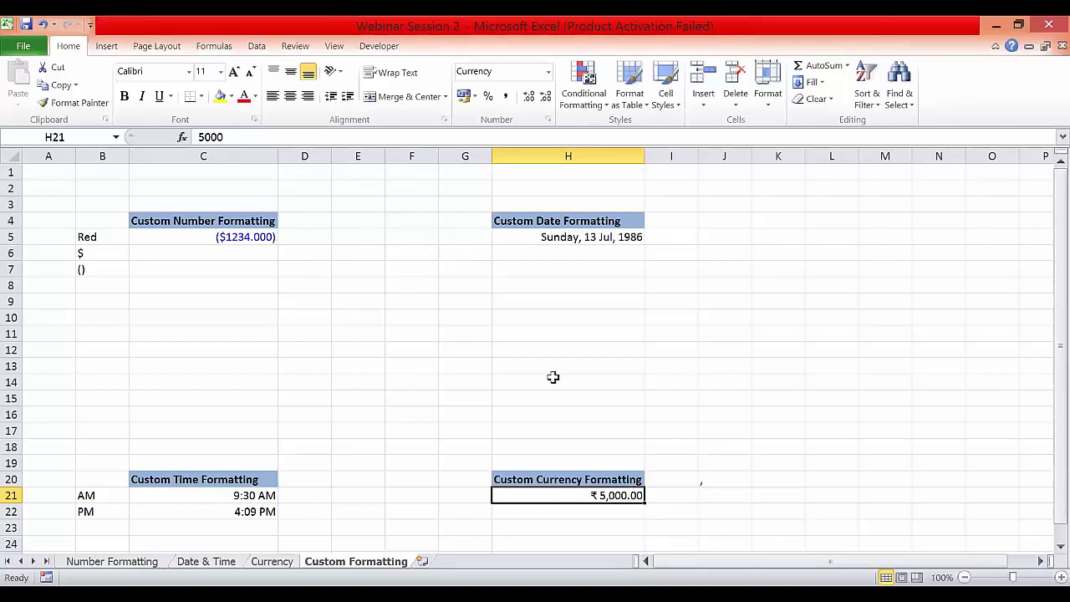
Replace H21's rupee format code with the custom dollar code $#.##.00.
click(549, 121)
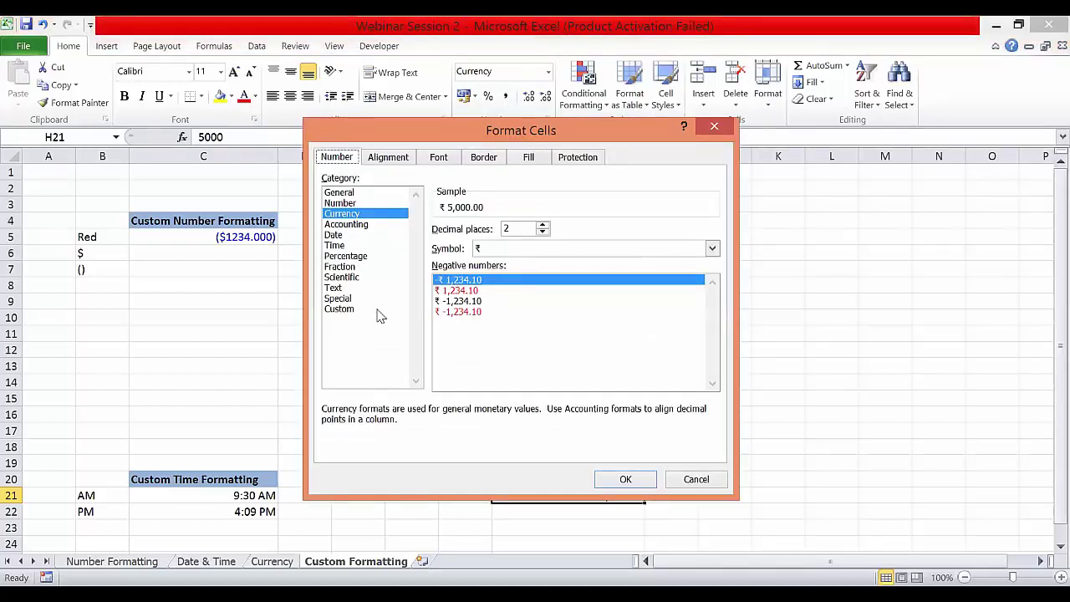
click(375, 311)
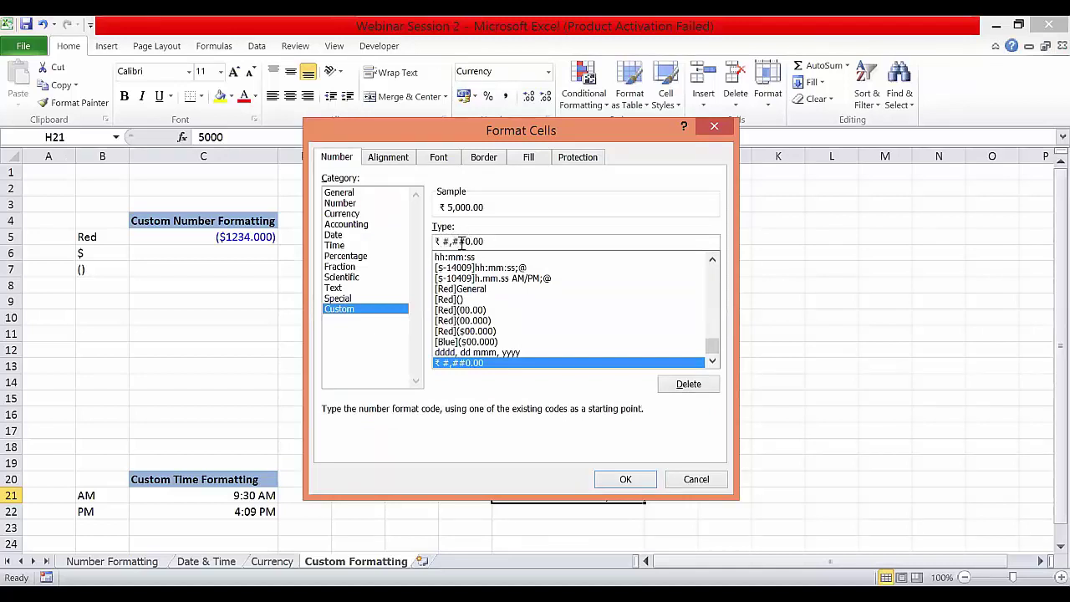
drag(489, 242, 418, 253)
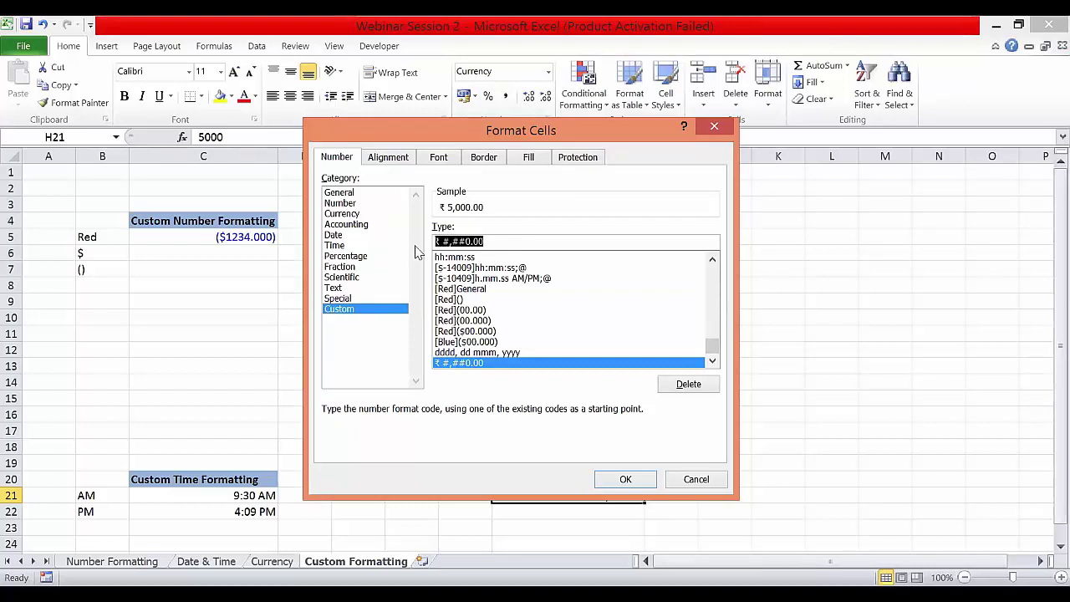
text($)
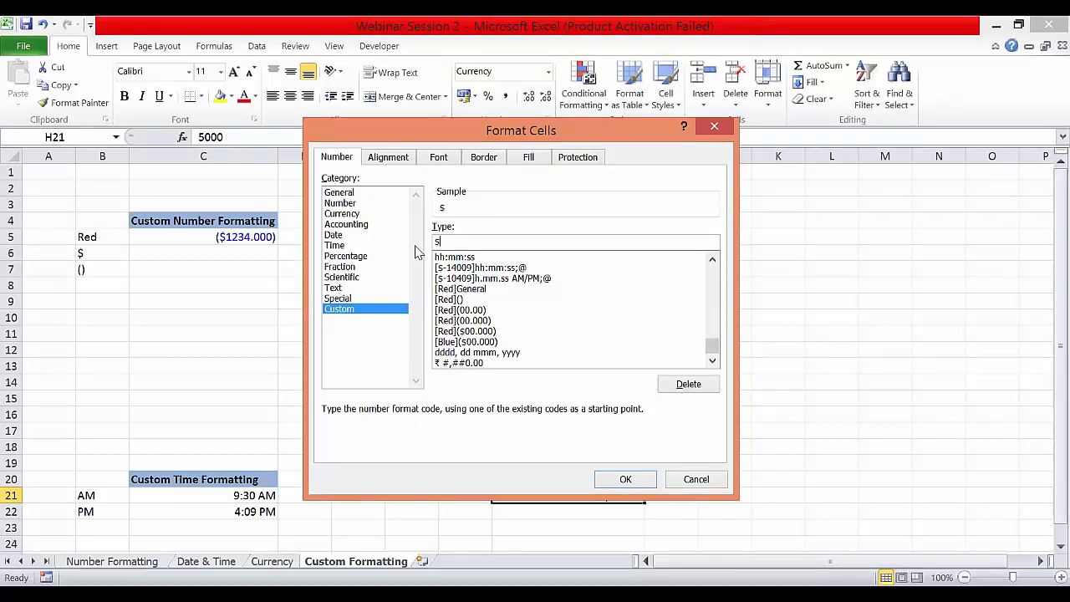
text(#)
text(.##.)
text()))
key(BackSpace)
key(BackSpace)
text(00)
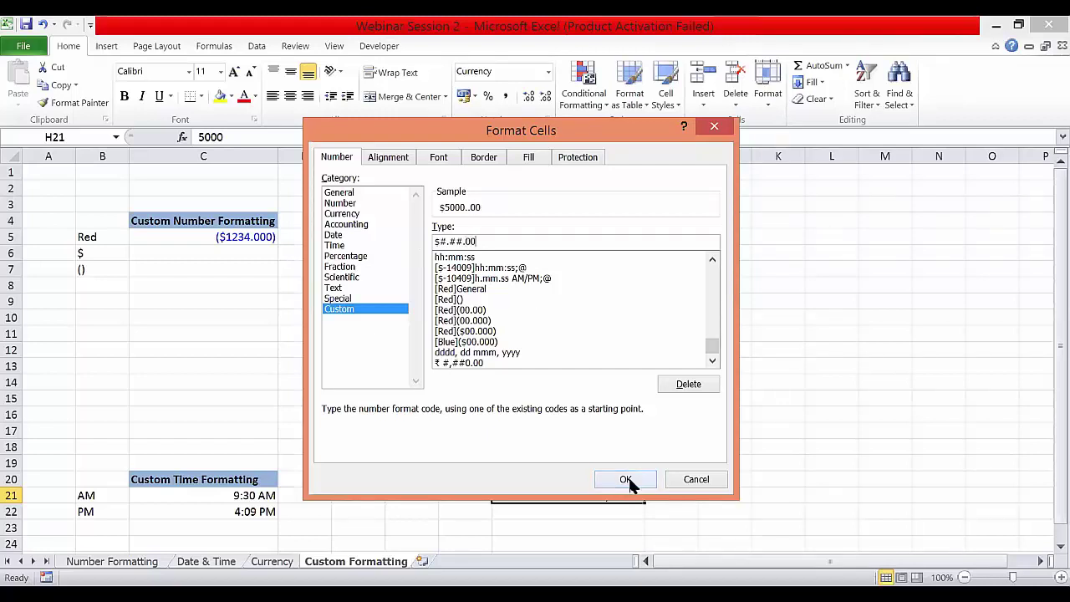
click(628, 479)
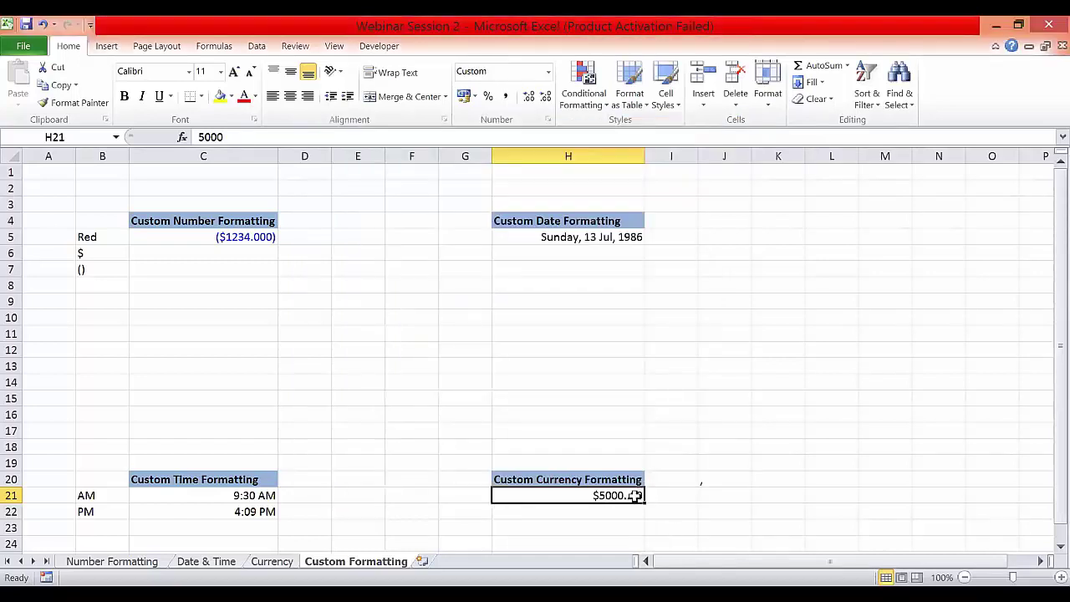
Correct H21's custom format code to $###.00 by replacing the extra decimal point with a # placeholder.
right_click(497, 499)
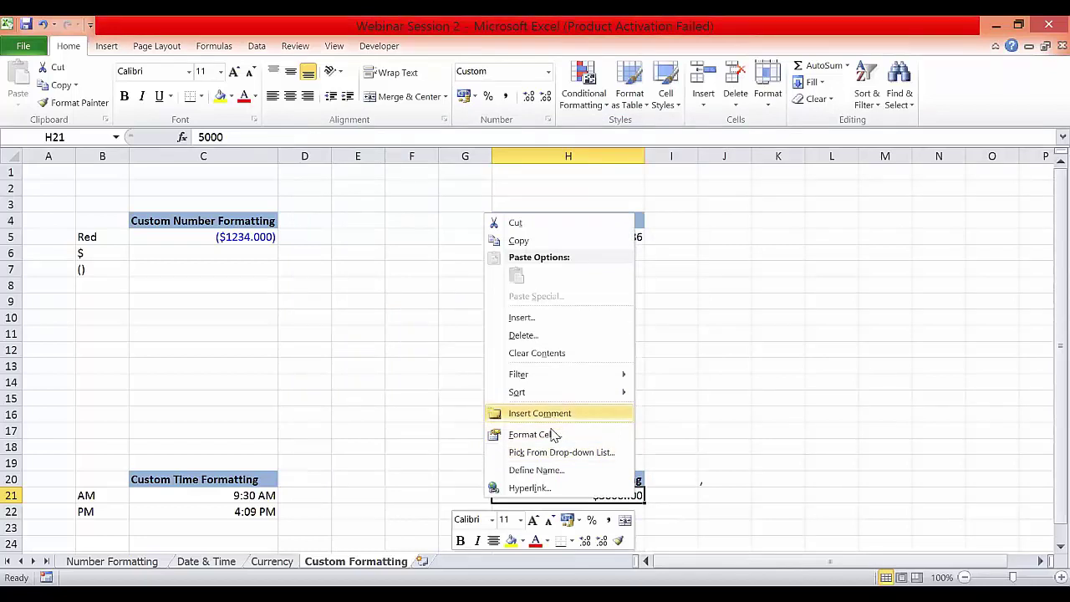
click(552, 435)
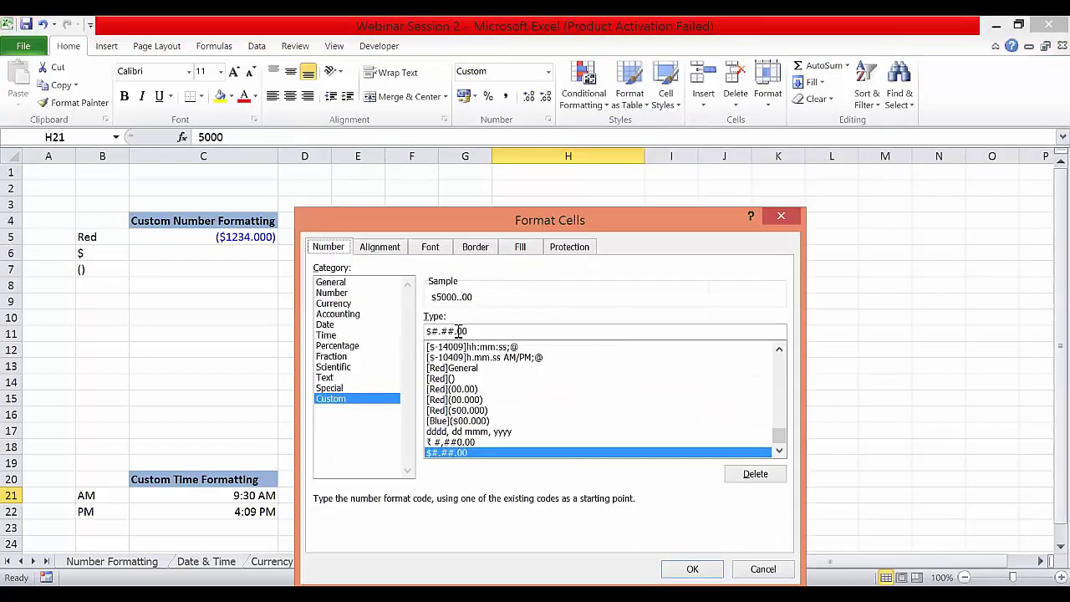
key(Left)
key(Left)
key(Left)
click(460, 332)
key(BackSpace)
text(#)
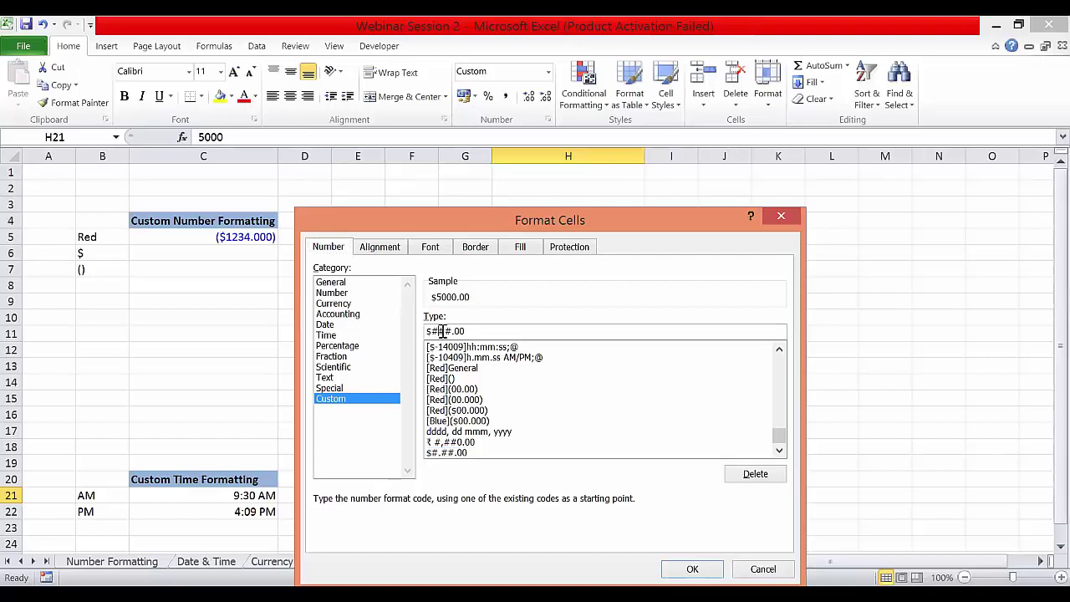
click(696, 569)
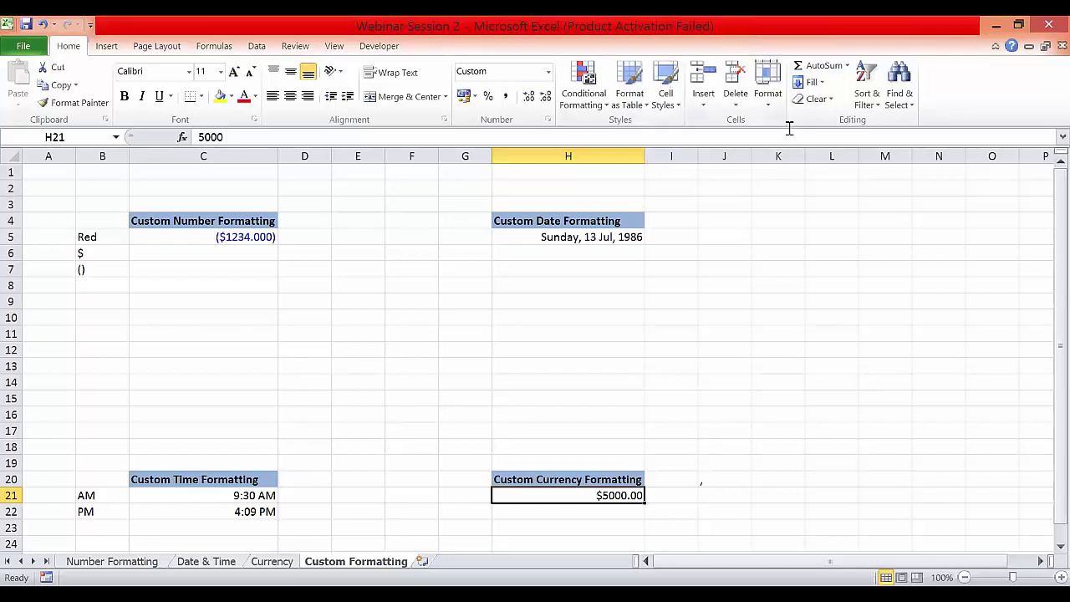
Change H21's custom format code to $*.00, replacing the # placeholders with an asterisk.
click(760, 244)
click(548, 122)
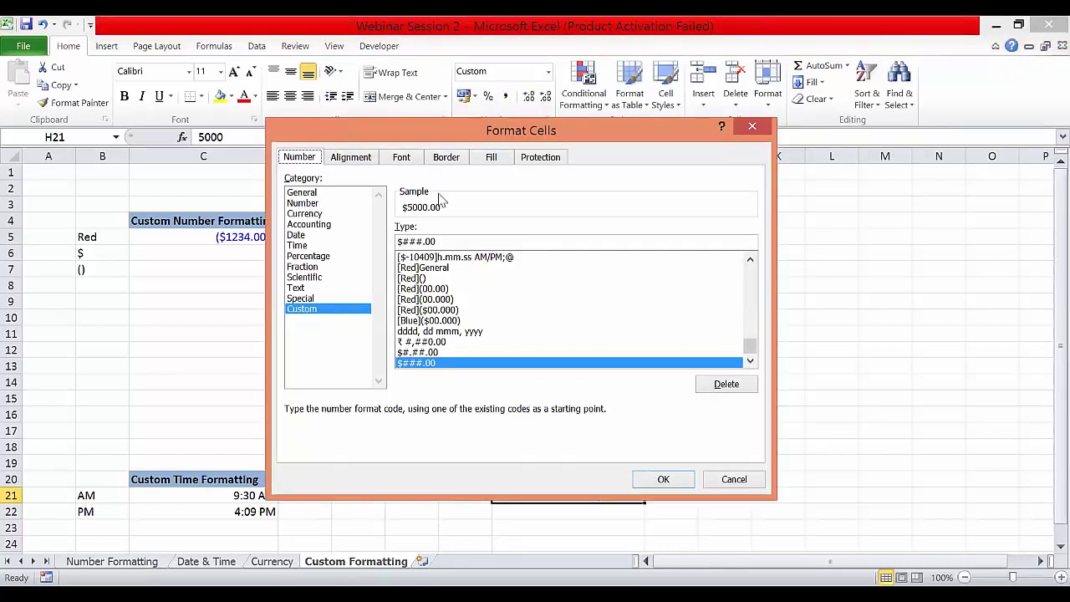
click(422, 241)
key(BackSpace)
key(BackSpace)
key(BackSpace)
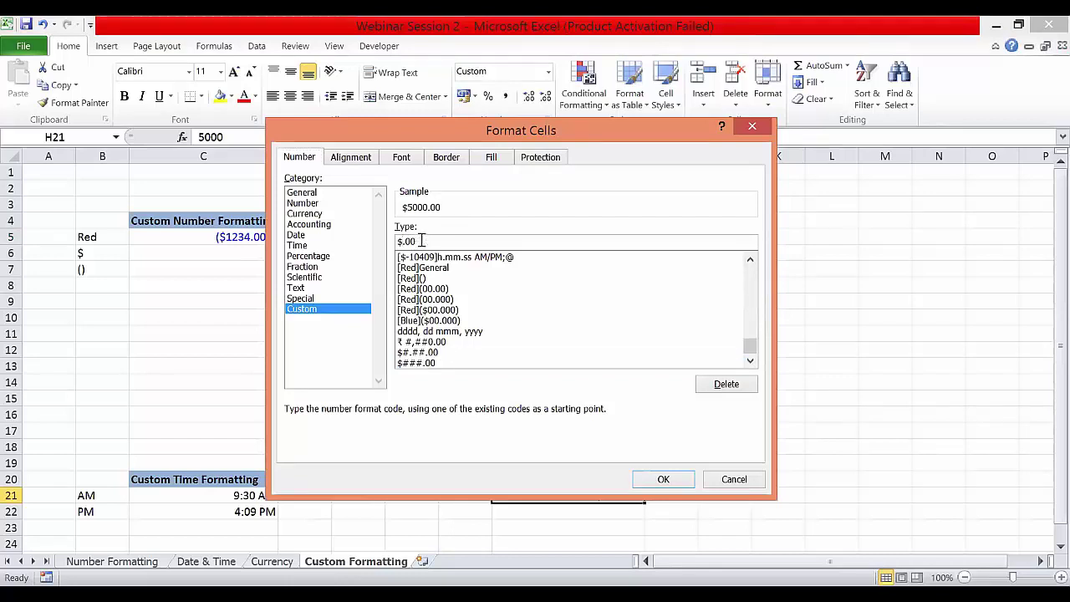
text(*)
click(660, 479)
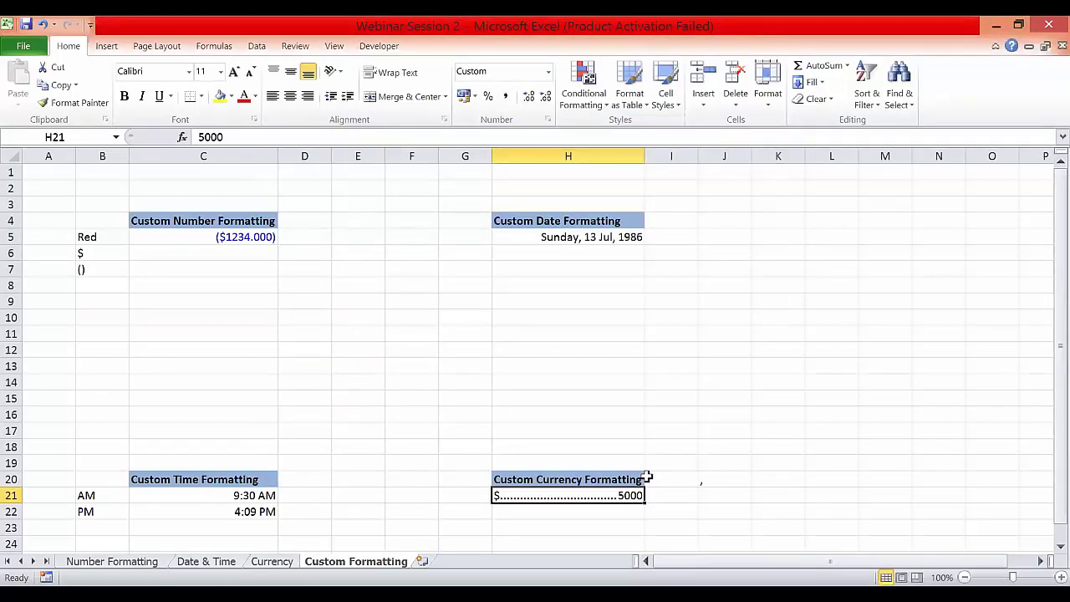